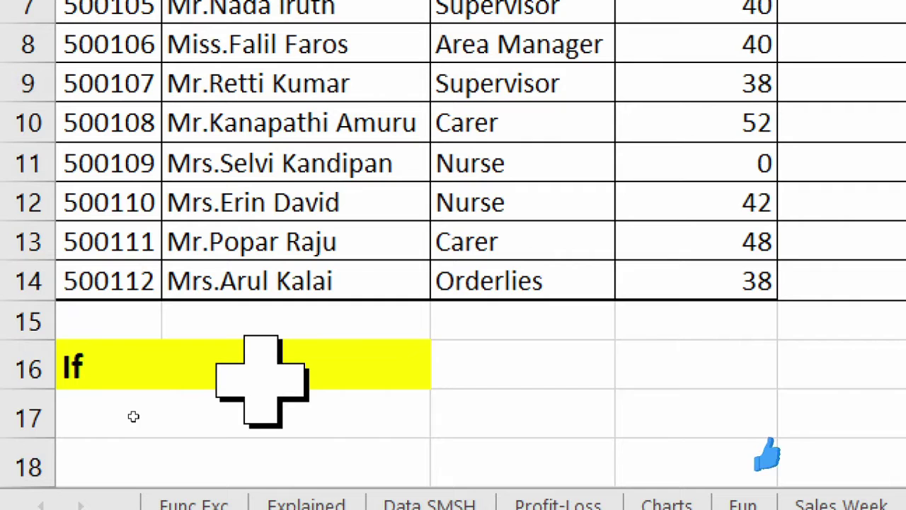
- Look up the IF function's syntax and description among the logical functions
left_click(271, 370)
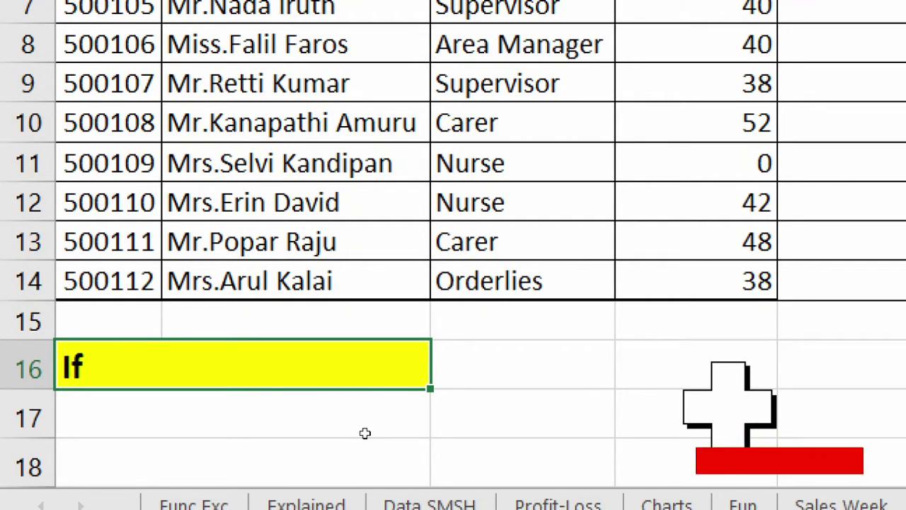
scroll(365, 432, "up", 1)
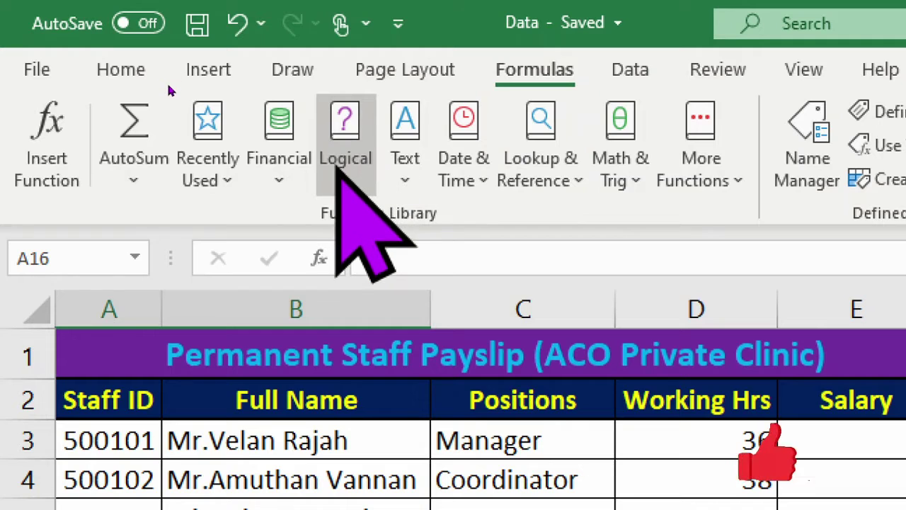
left_click(345, 170)
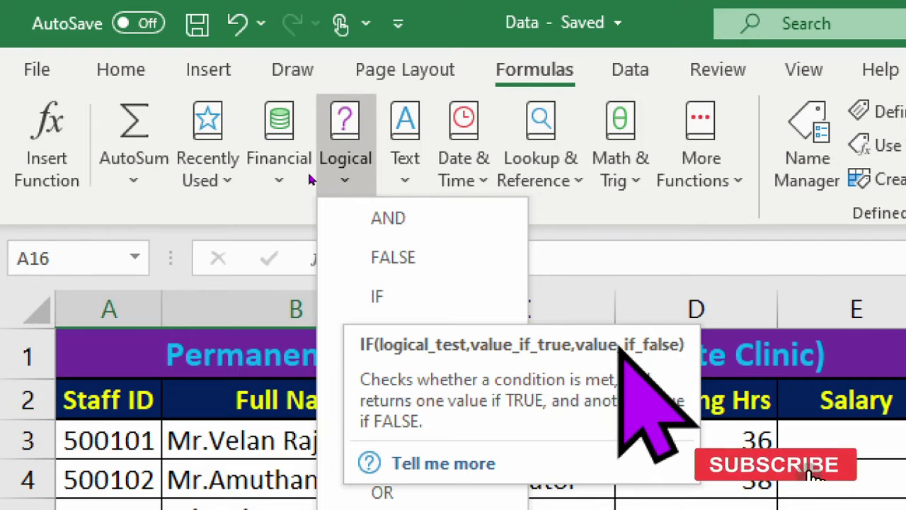
left_click(366, 174)
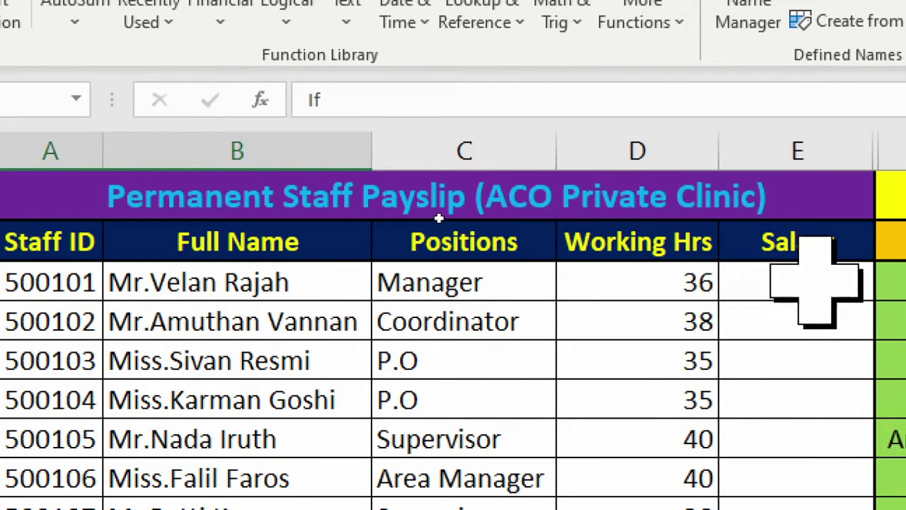
- Examine the Manager row's position, working hours and Salary cells, and the Manager's hour rate in the Salary Categories table
left_click(829, 274)
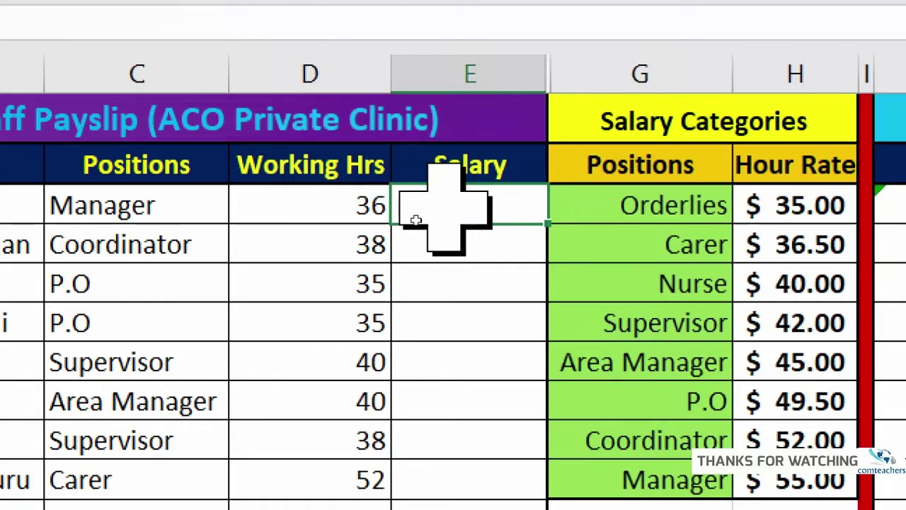
left_click(116, 208)
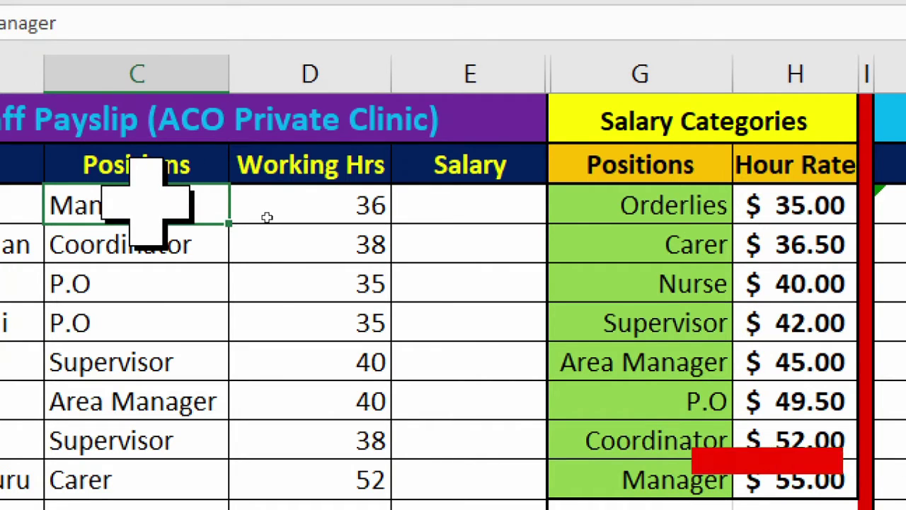
left_click(315, 205)
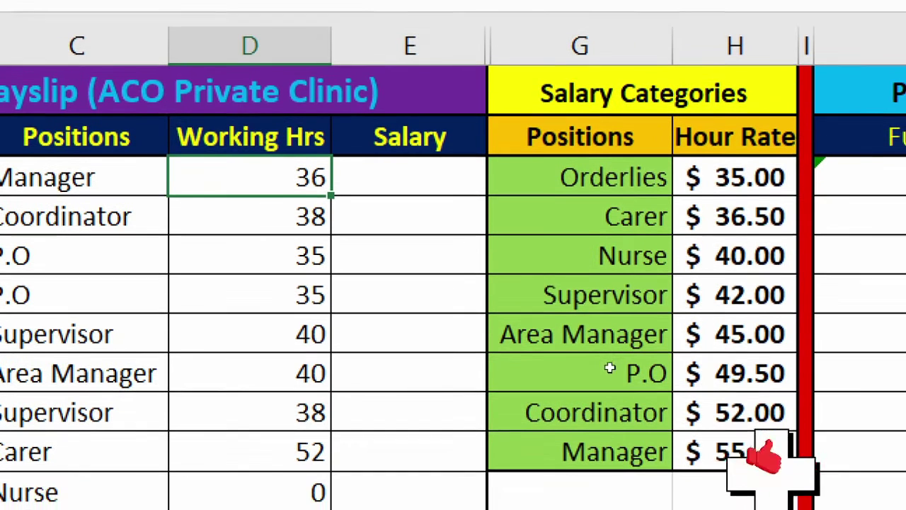
left_click(781, 469)
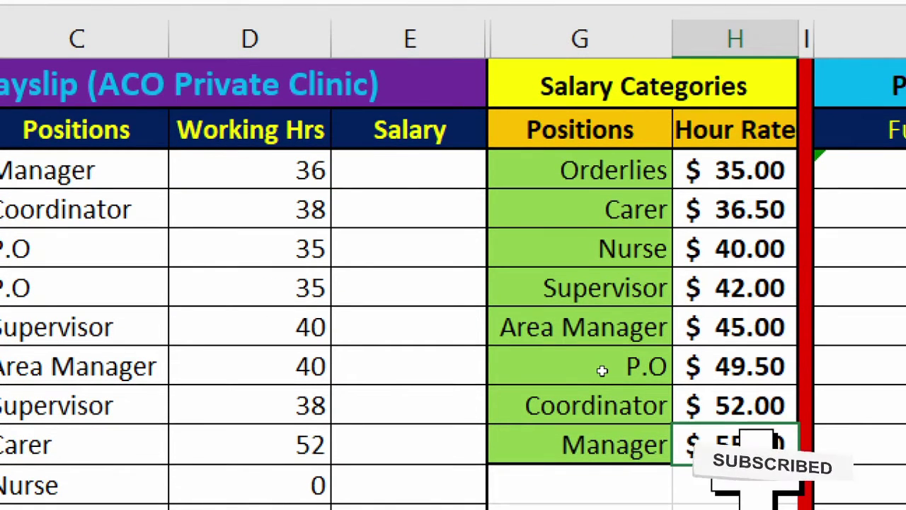
left_click(394, 170)
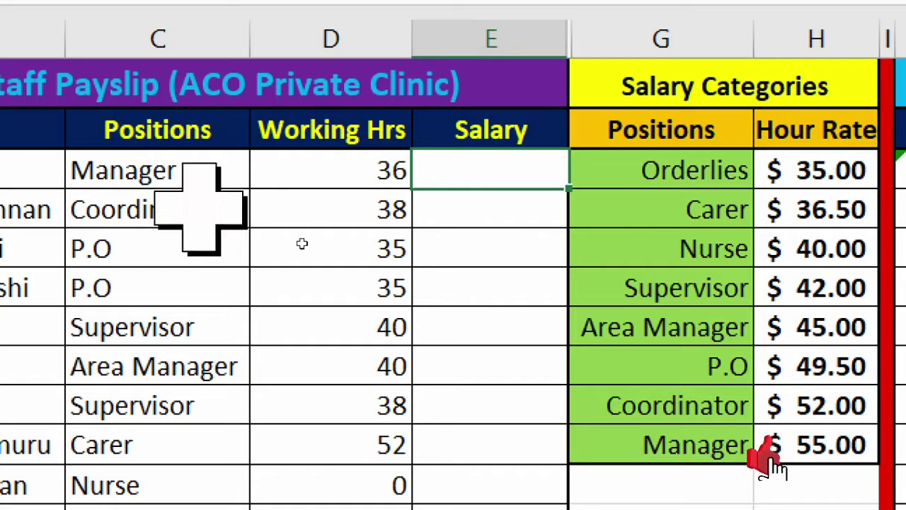
left_click(184, 173)
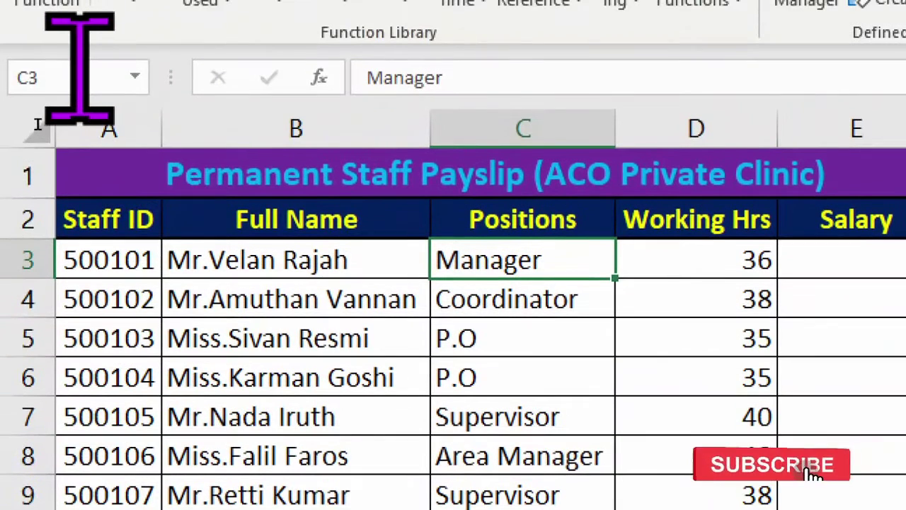
left_click(71, 71)
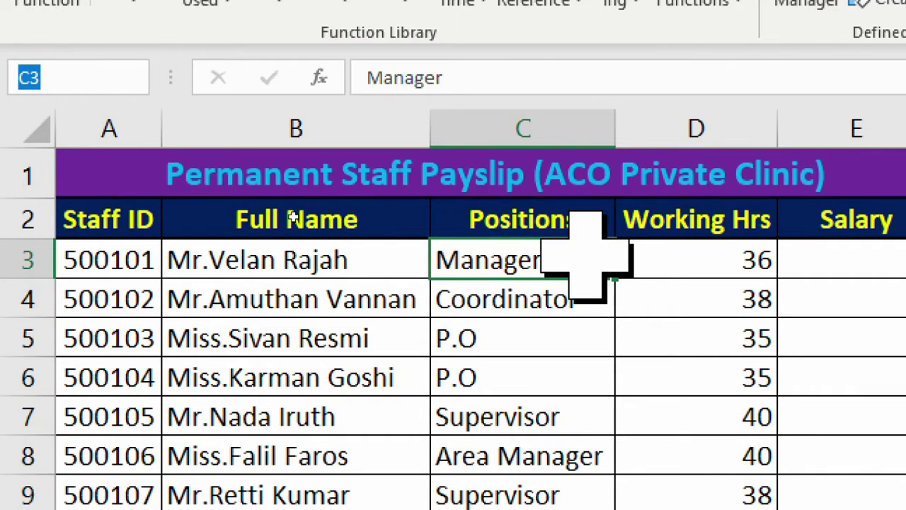
left_click(712, 259)
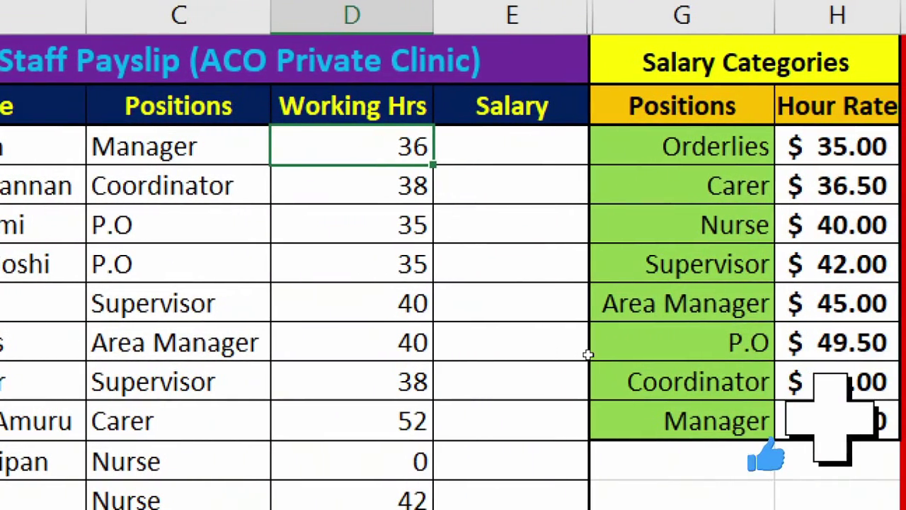
- Start an IF formula in Salary cell E3 with the logical test C3="Manager"
left_click(538, 138)
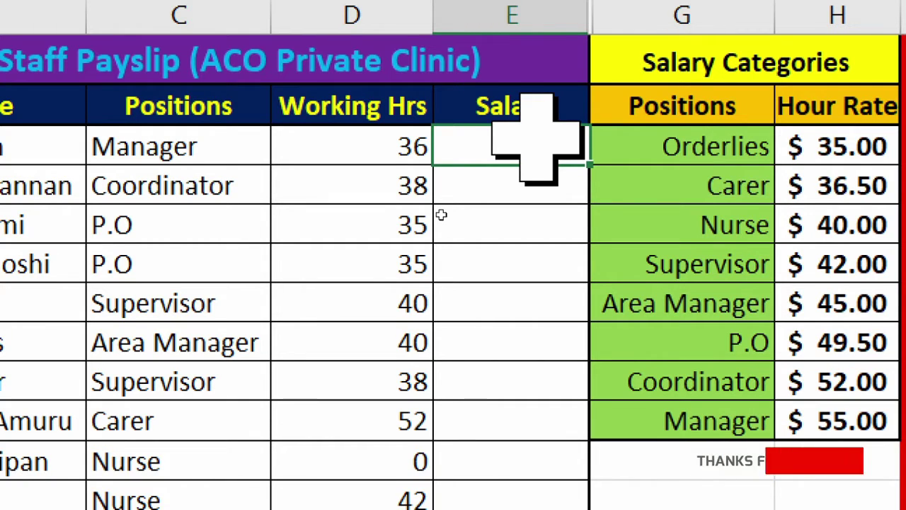
type("=if")
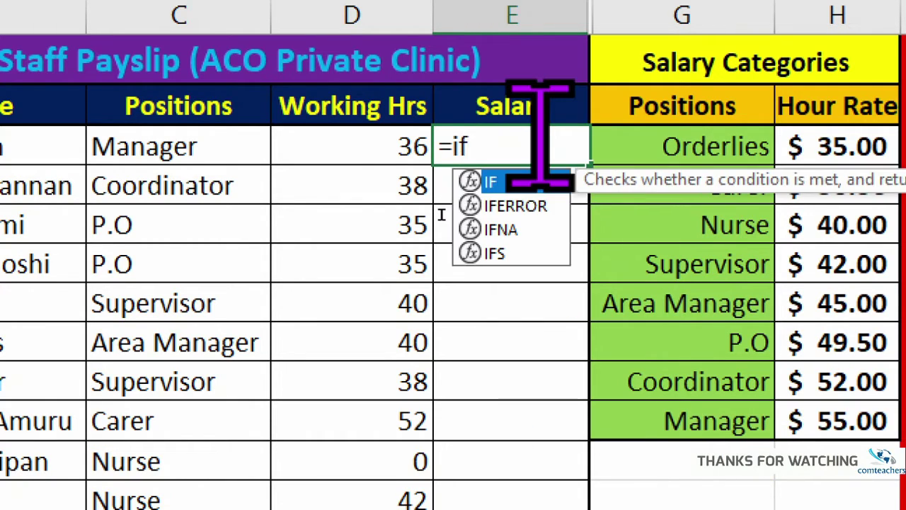
type("(")
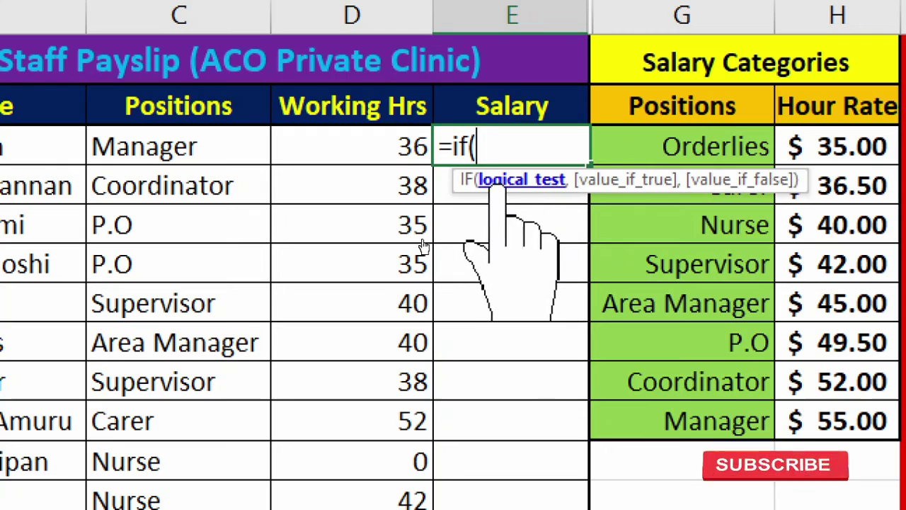
left_click(216, 149)
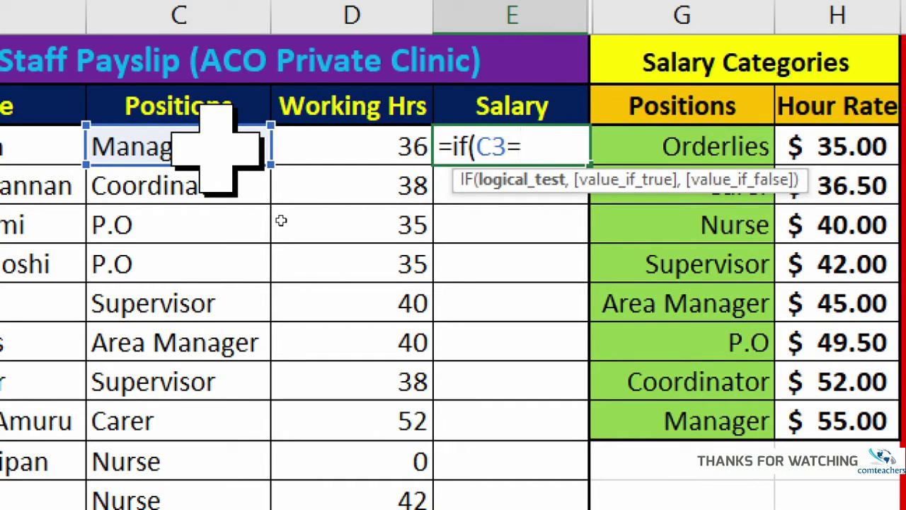
type("=\"M")
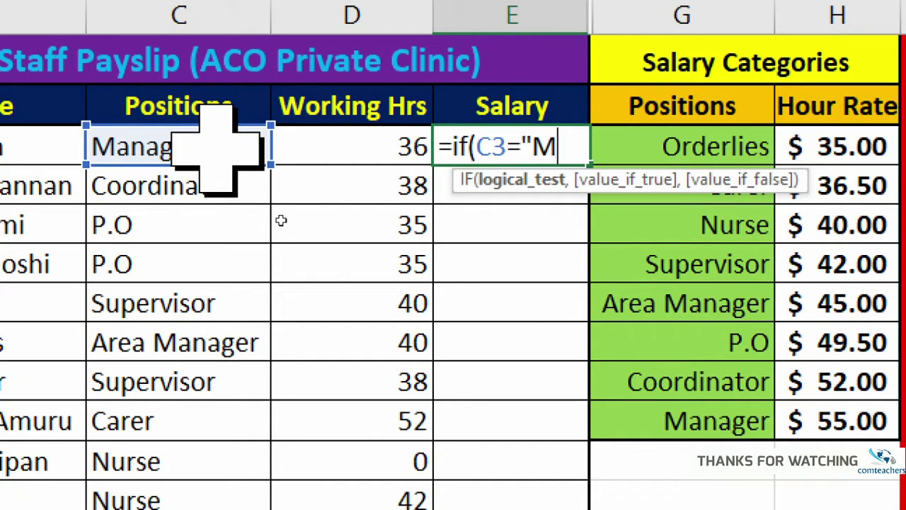
type("anager")
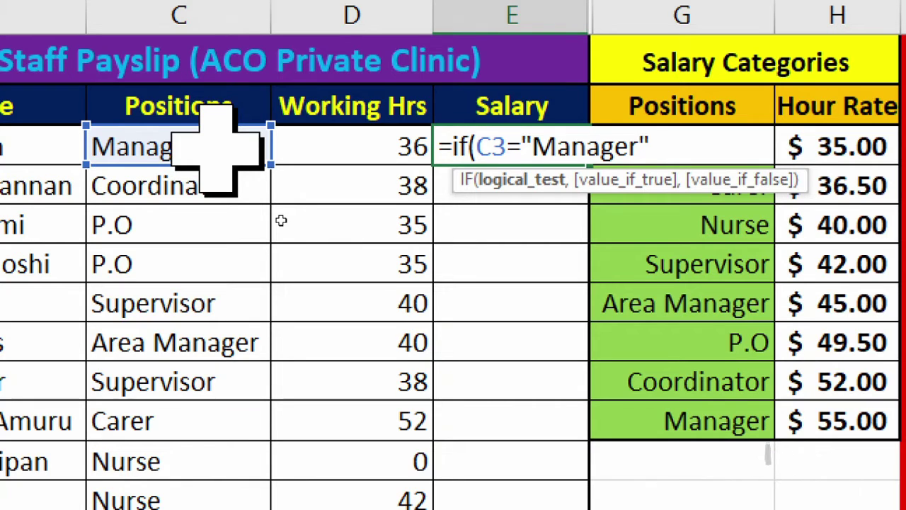
type(",")
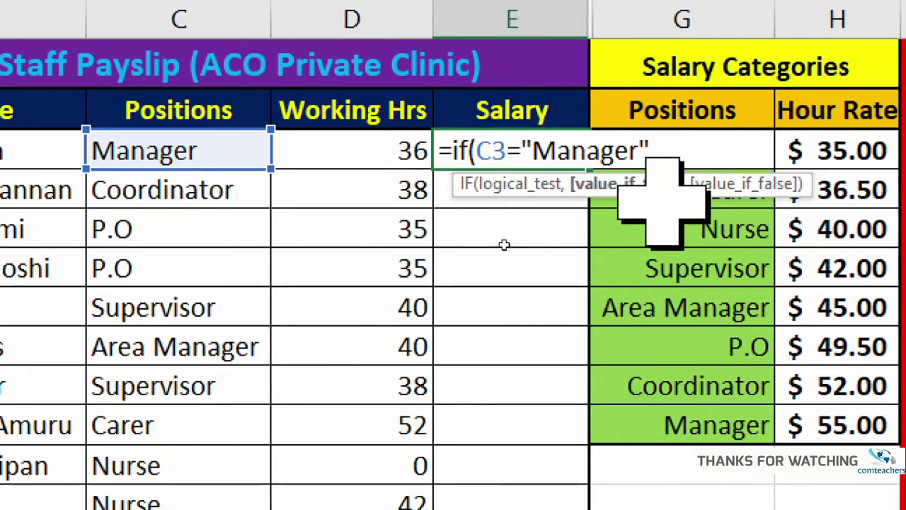
type(",")
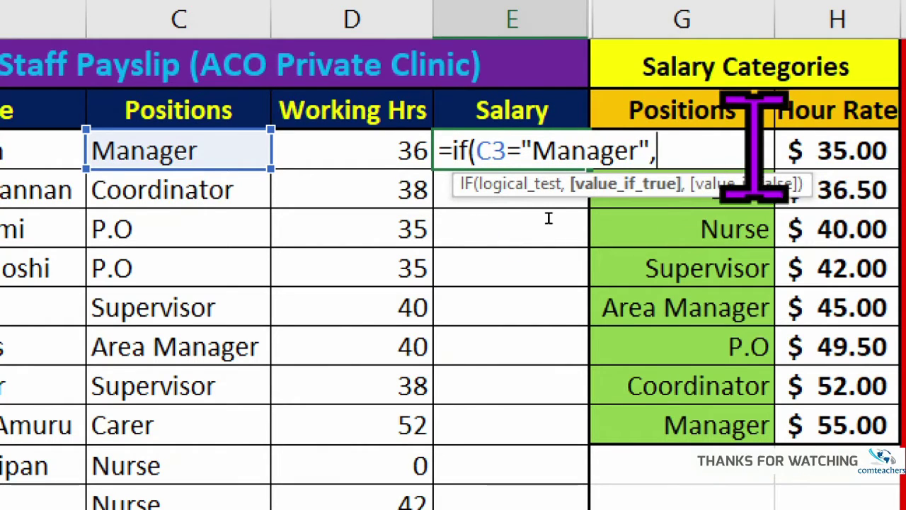
- Complete the E3 formula with D3*55 as the value if true and "Sorry" as the value if false
left_click(350, 152)
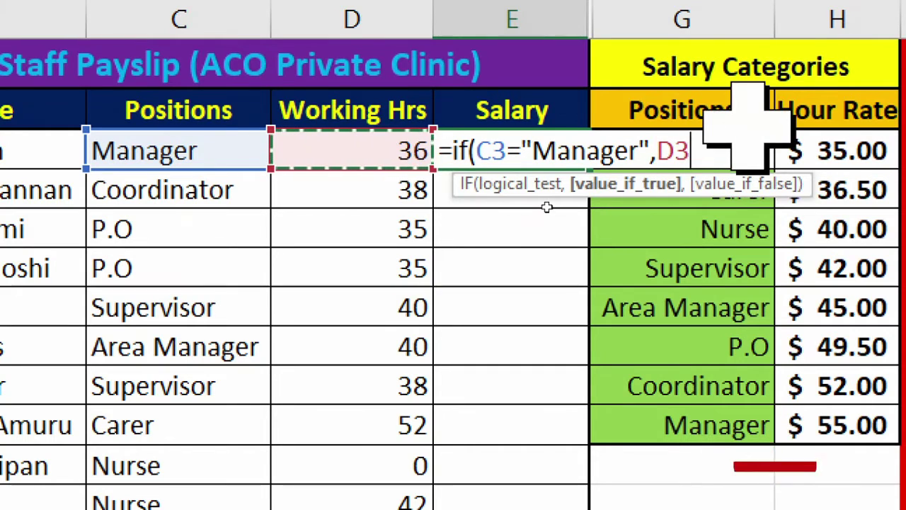
type("*")
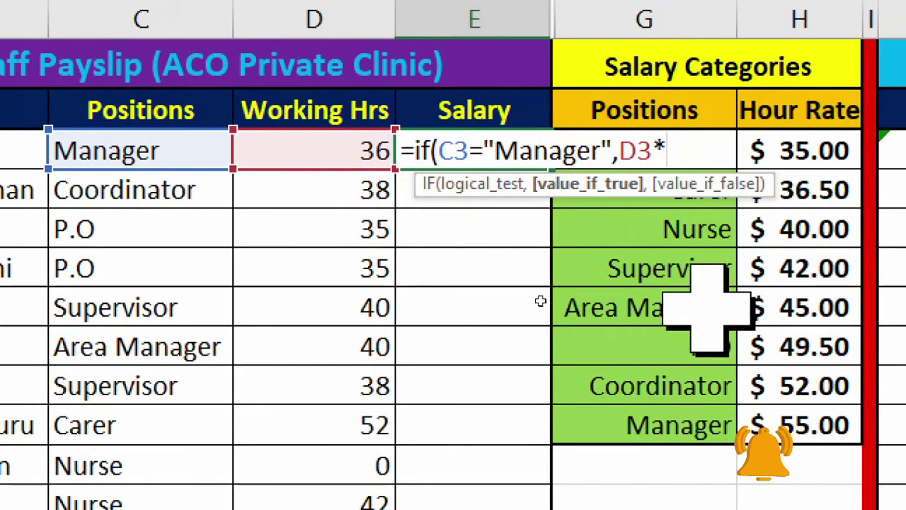
type("5")
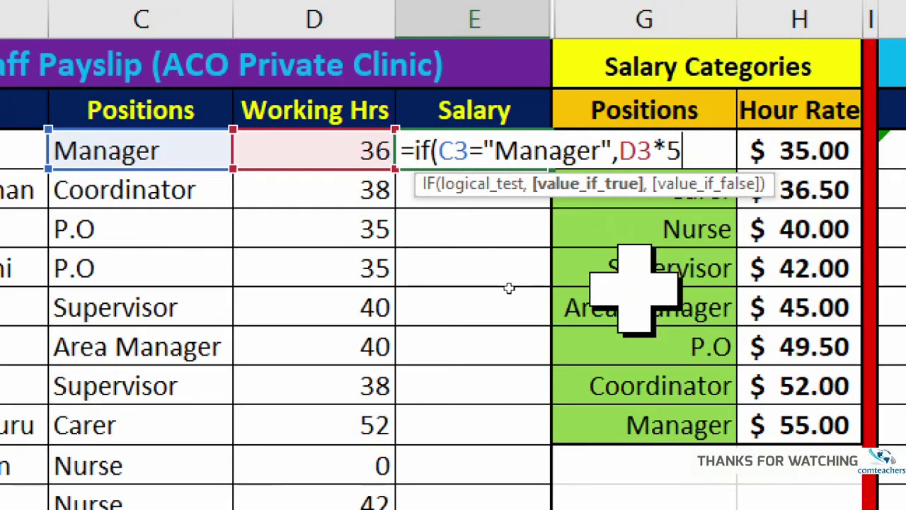
type("5,")
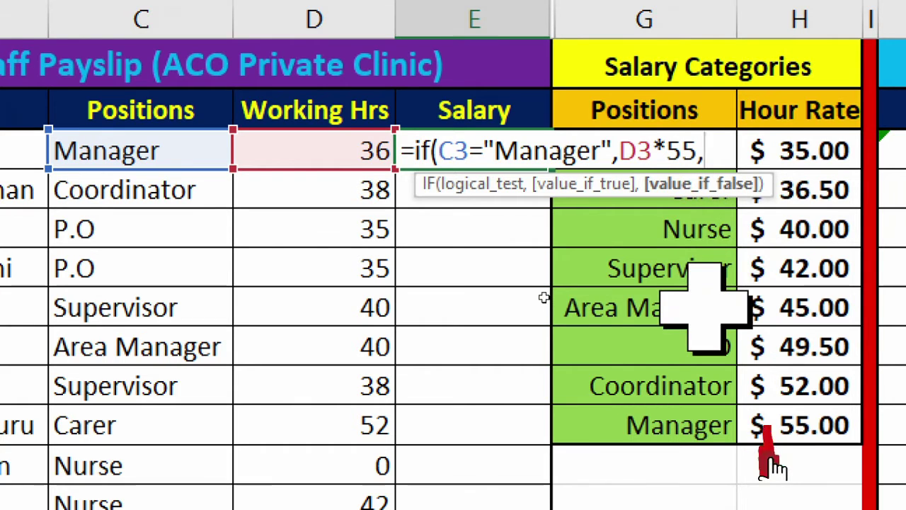
type("\"")
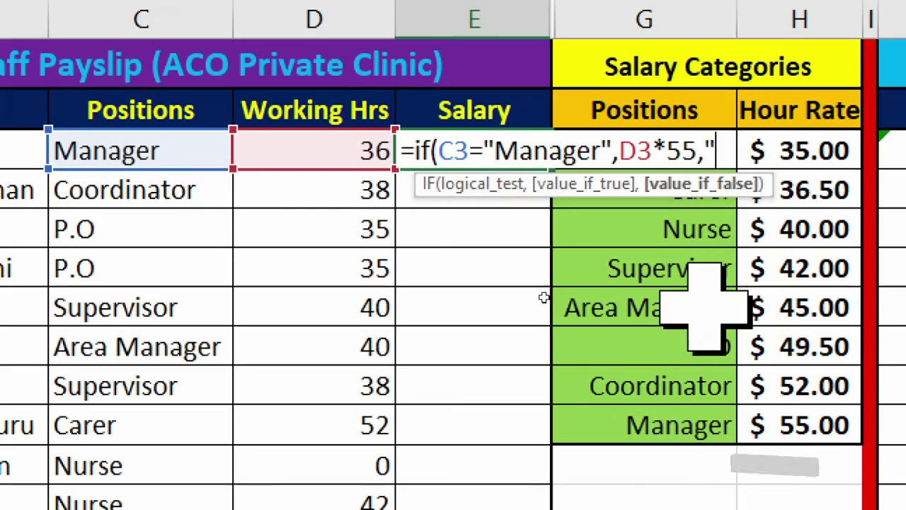
type("sorry\"")
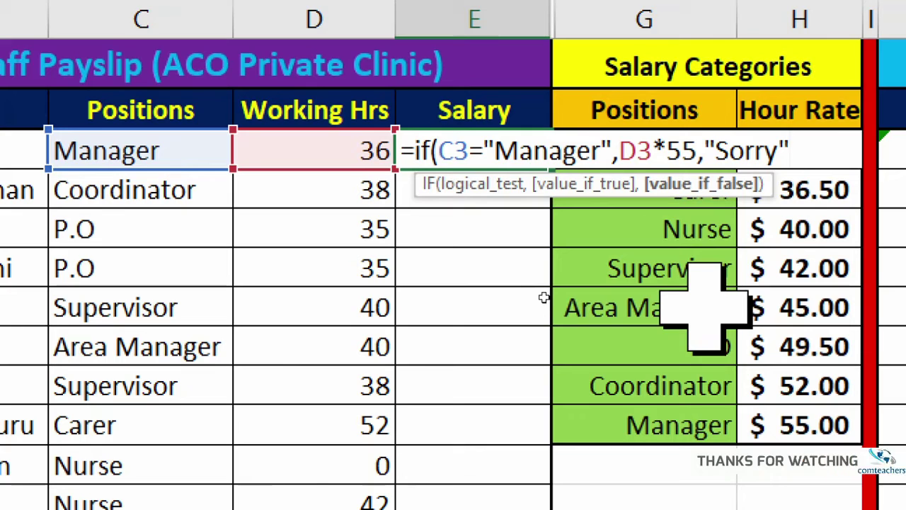
type(")")
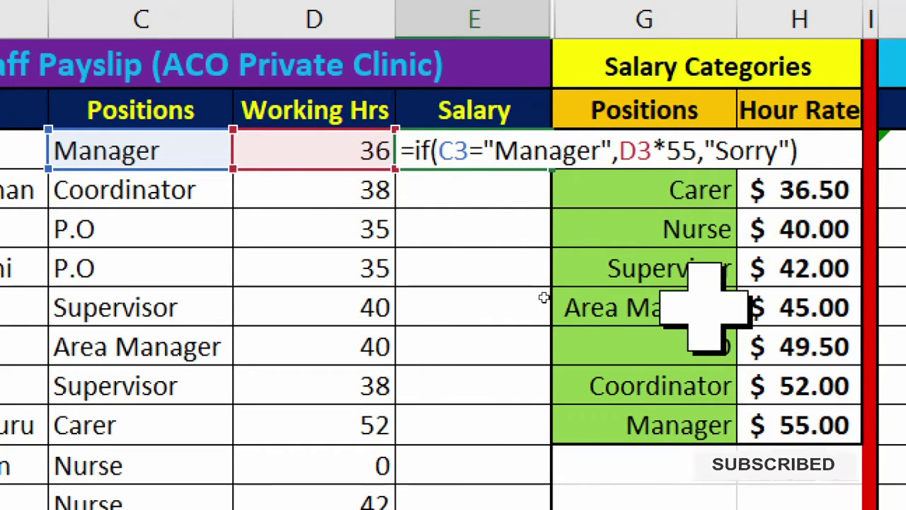
key("Return")
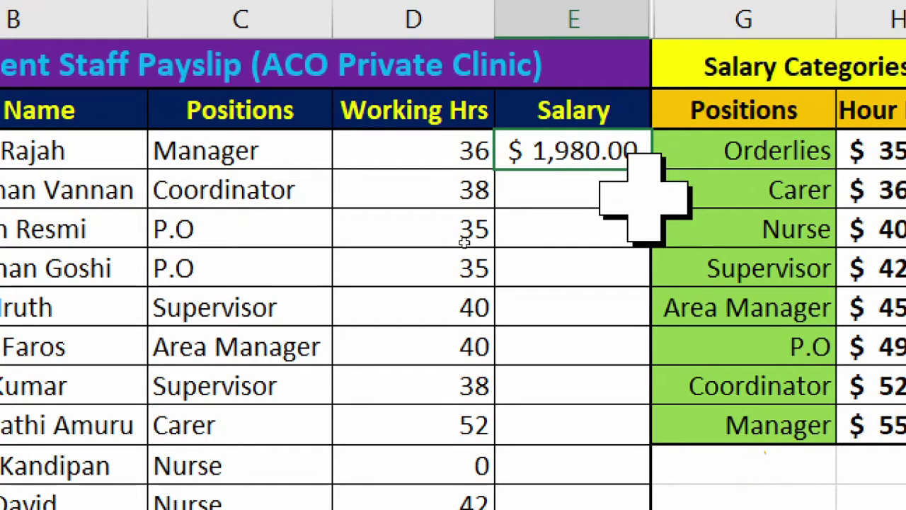
- Fill the salary formula from E3 down to E8 and check the filled cells
left_click_drag(650, 170, 634, 364)
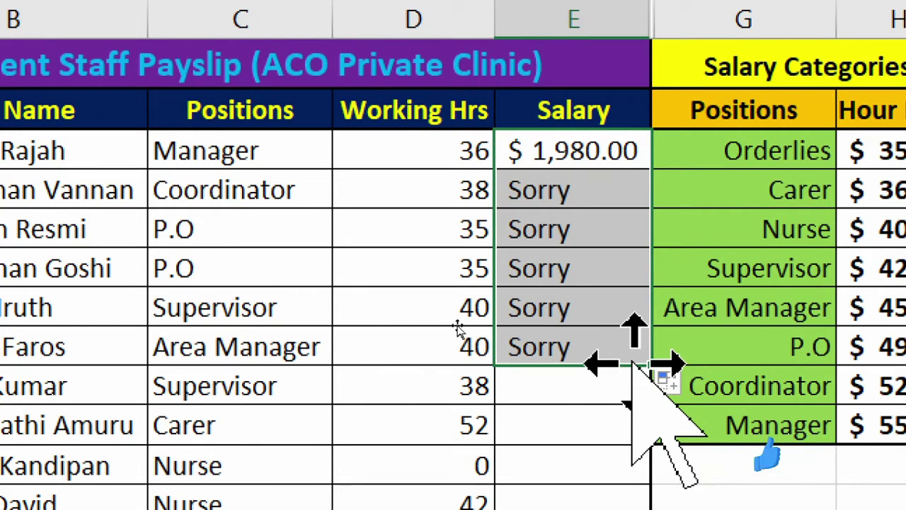
left_click(601, 191)
left_click_drag(602, 195, 587, 348)
left_click(606, 163)
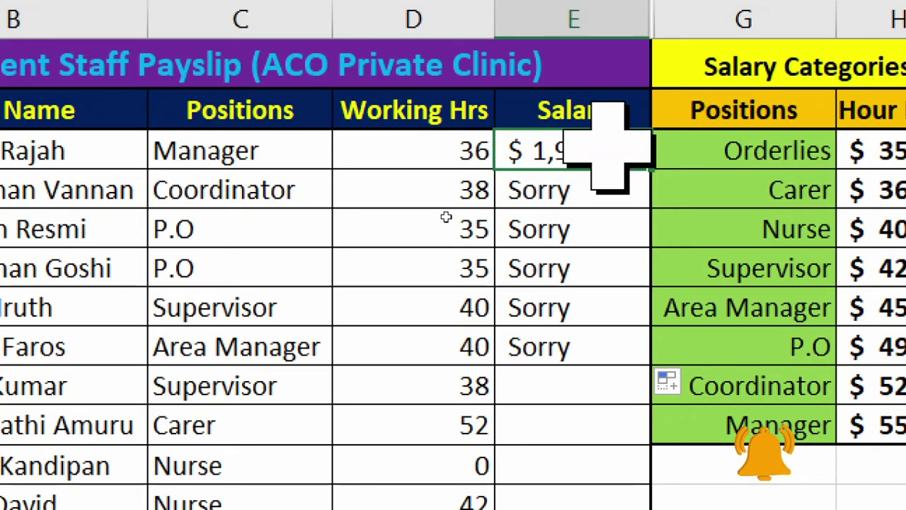
- Review the IF formula in Salary cell E3 against the Manager's position cell, leaving the formula as it is
double_click(608, 149)
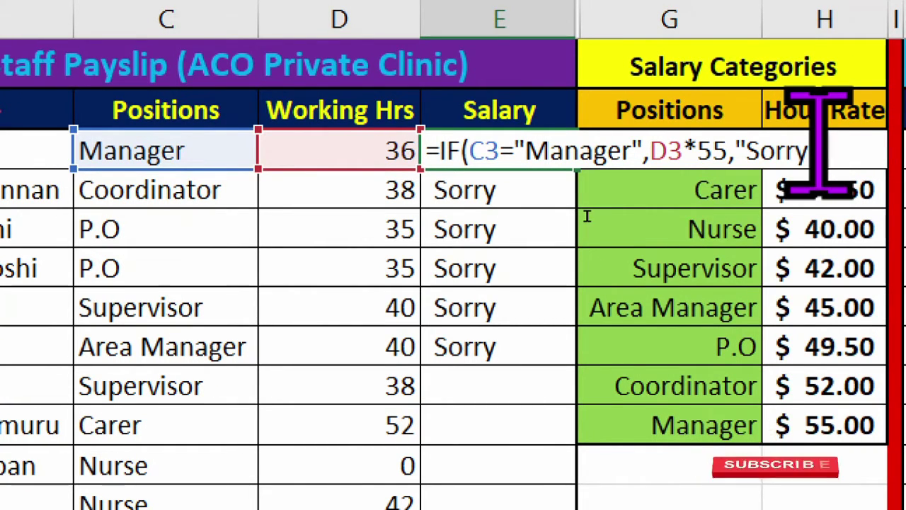
type("\")")
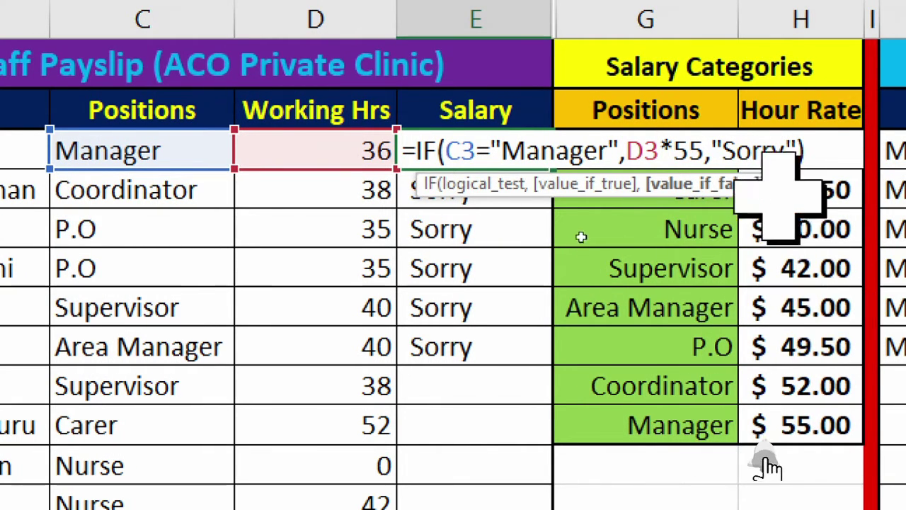
left_click(388, 204)
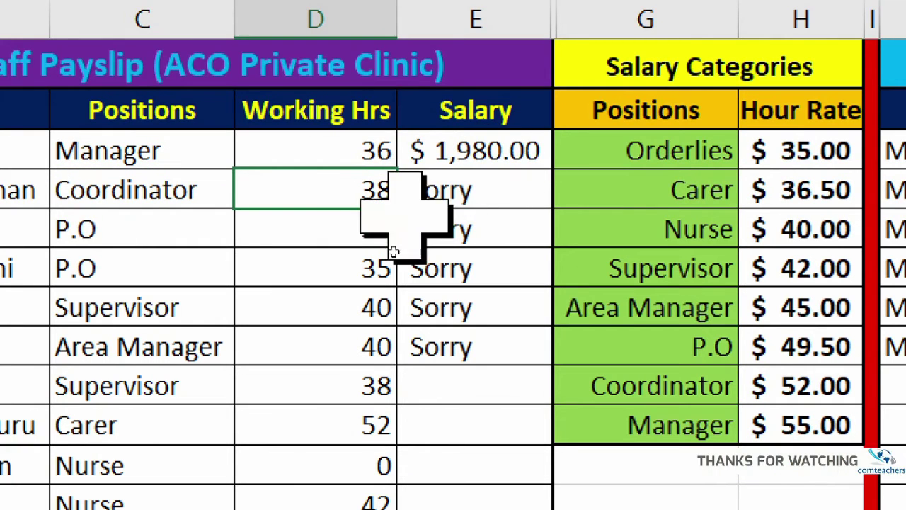
left_click(149, 150)
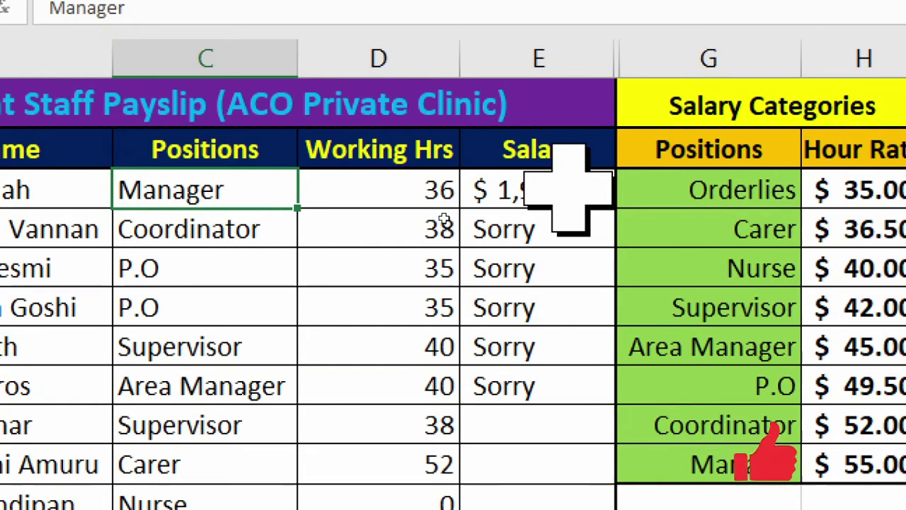
double_click(570, 190)
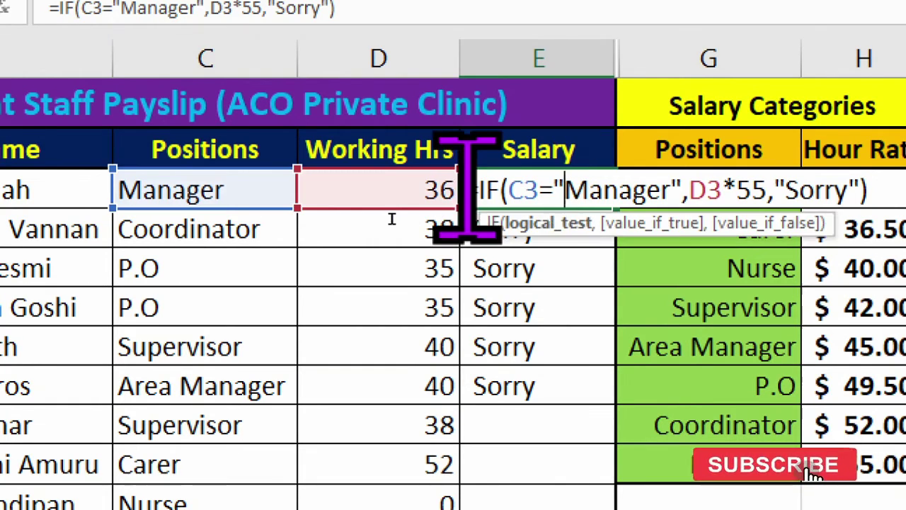
key("Return")
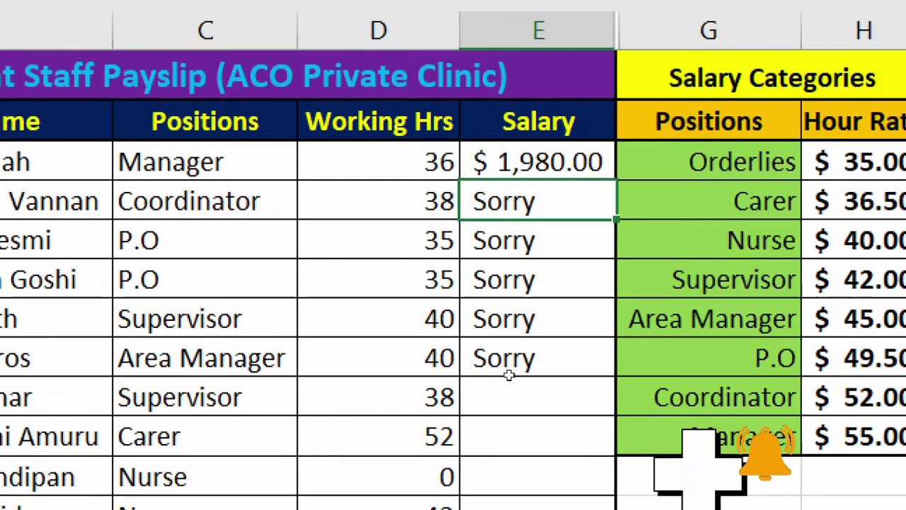
- Replace "Manager" with "Orderlies" in the logical test of the IF formula in Salary cell E3
double_click(536, 162)
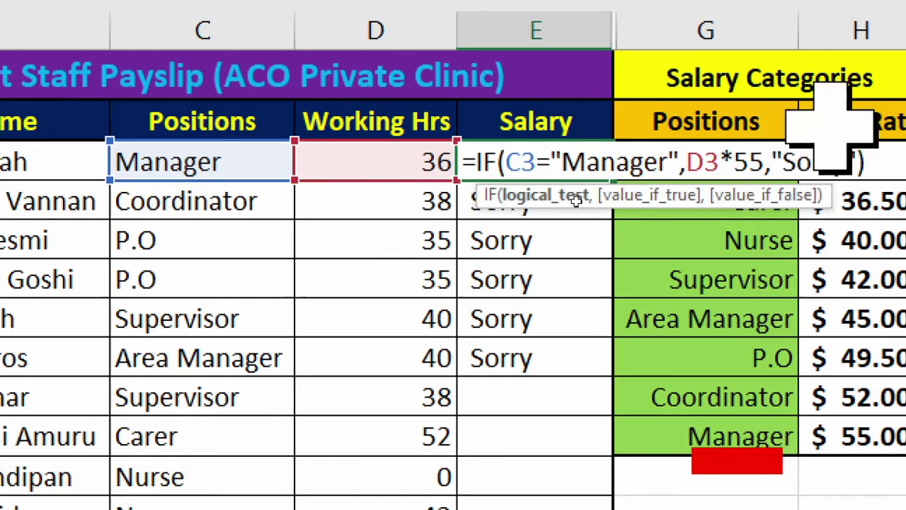
left_click(668, 163)
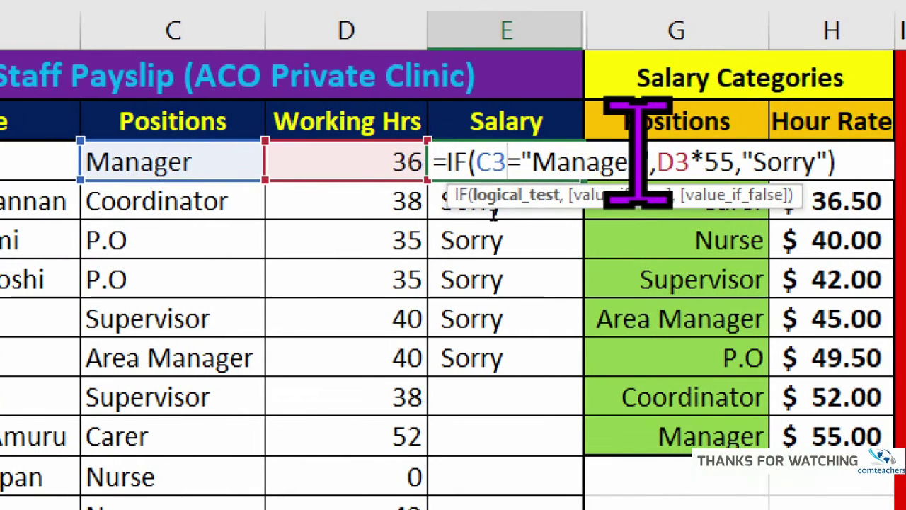
key("BackSpace")
key("BackSpace")
key("BackSpace")
key("BackSpace")
key("BackSpace")
key("BackSpace")
key("BackSpace")
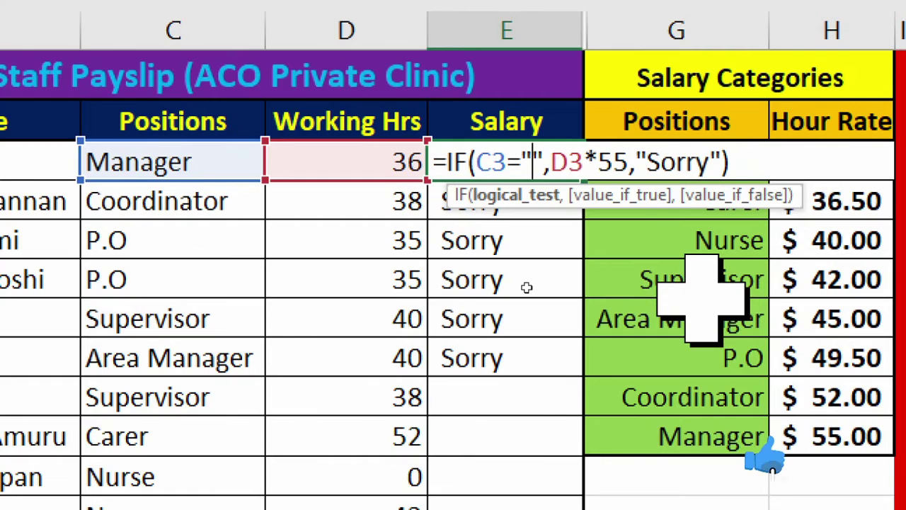
type("Orde")
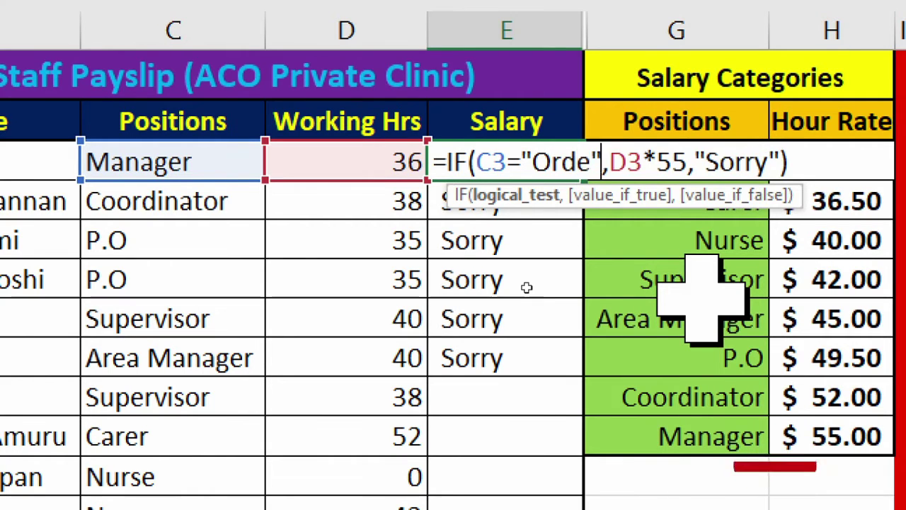
type("rlies")
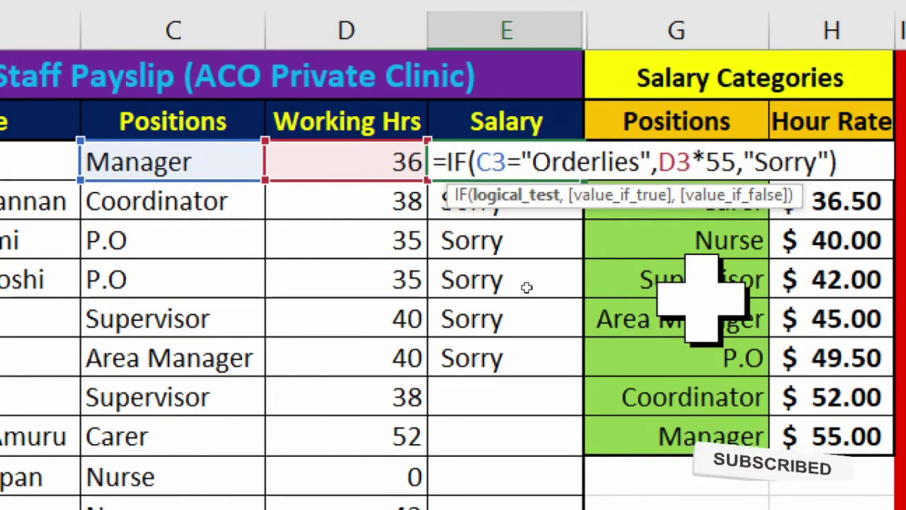
- Set the hour rate in the E3 formula's value if true to 35, giving D3*35
left_click(738, 162)
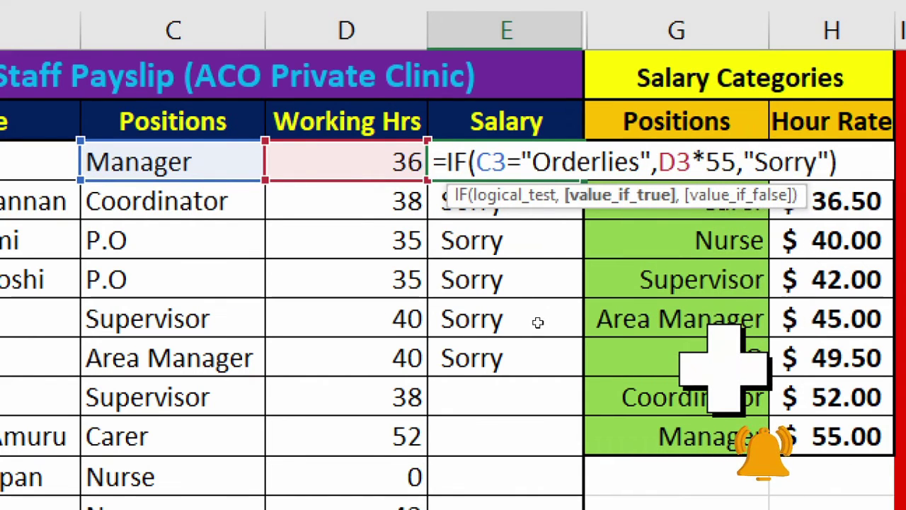
key("BackSpace")
key("Delete")
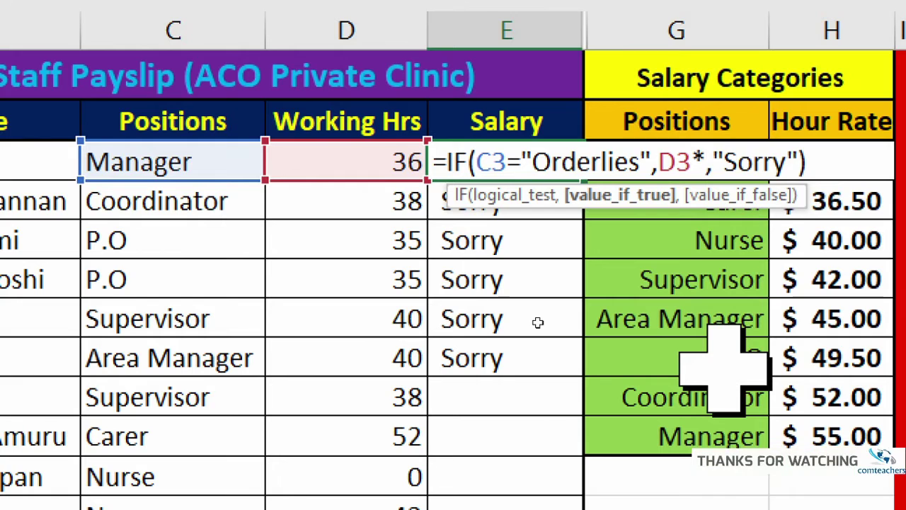
type("35")
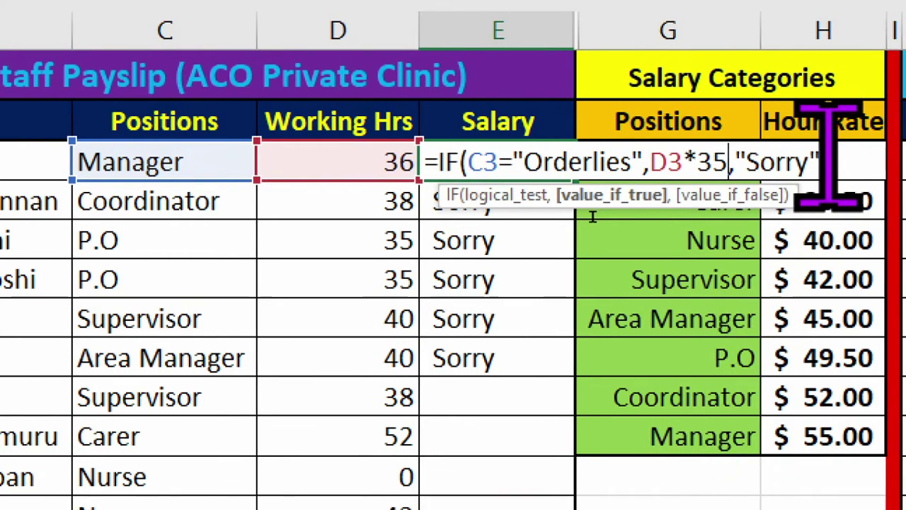
- Remove the "Sorry" value and the closing parenthesis from the E3 formula, keeping the comma after D3*35
left_click(835, 162)
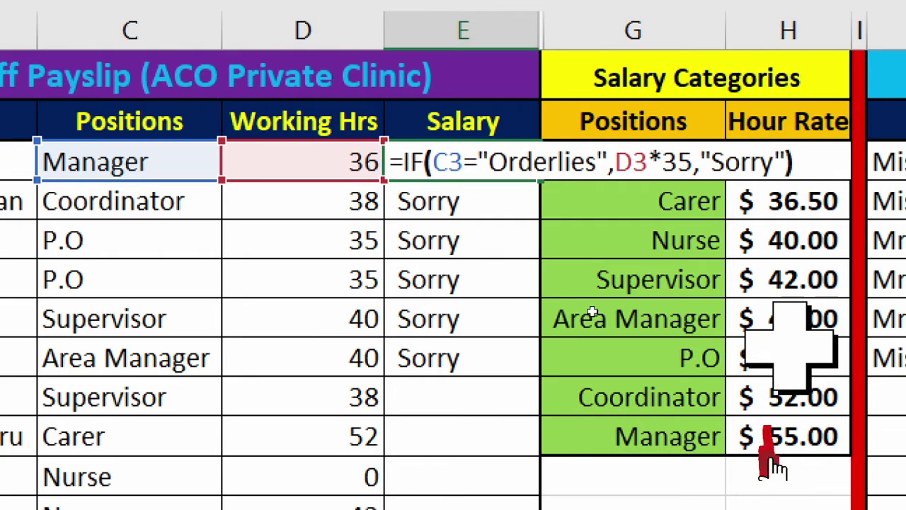
key("Left")
key("Right")
key("BackSpace")
key("BackSpace")
key("BackSpace")
key("BackSpace")
key("BackSpace")
key("BackSpace")
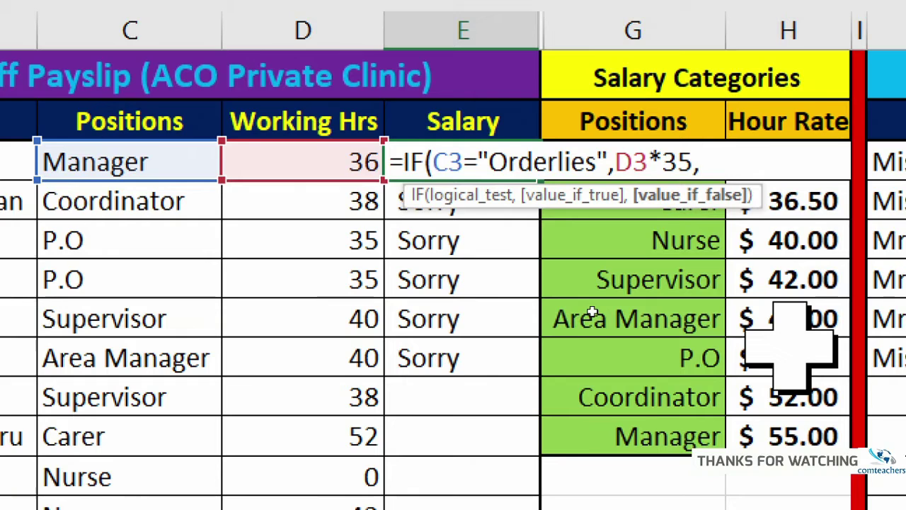
- Add a nested IF as the value if false in E3, testing c3="Carer" and returning d3*36.5
type("if")
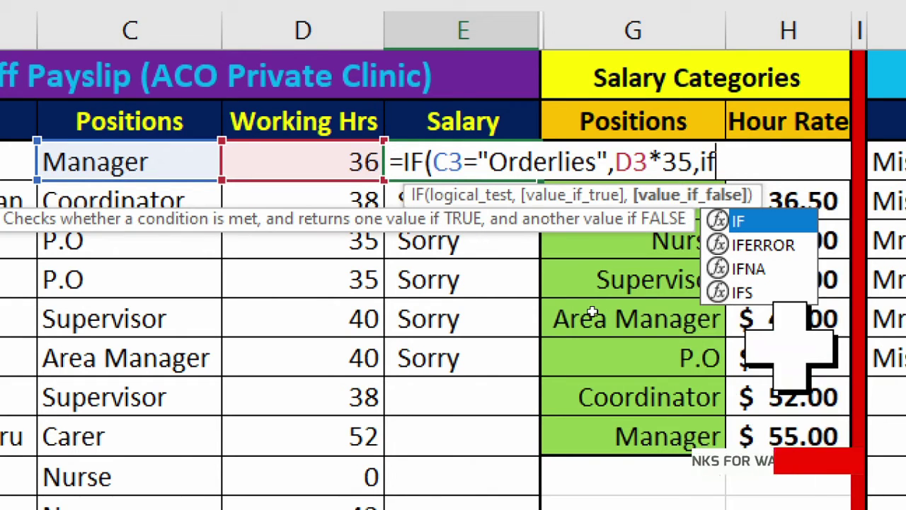
type("(")
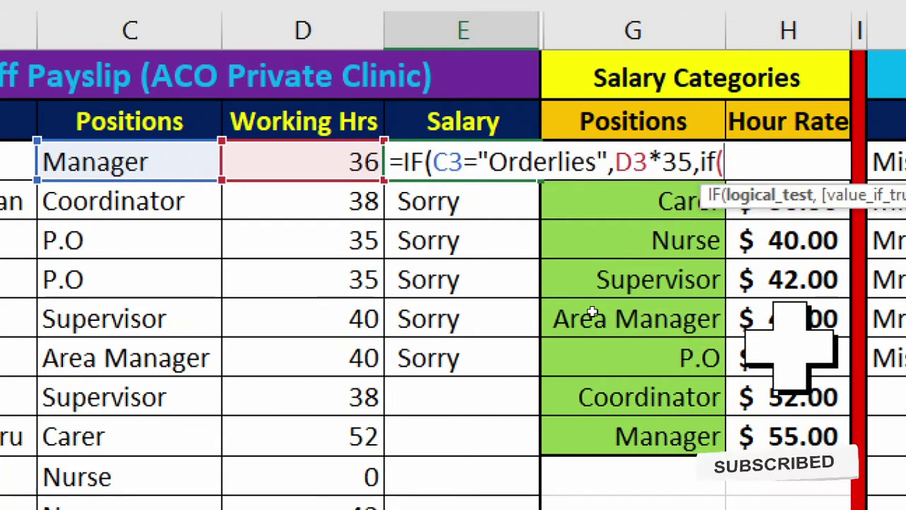
type("c3")
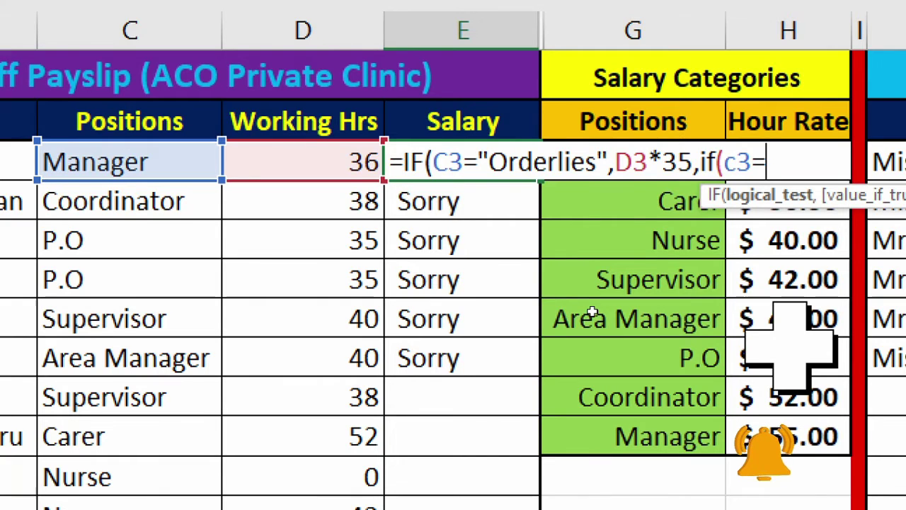
type("=\"Carer")
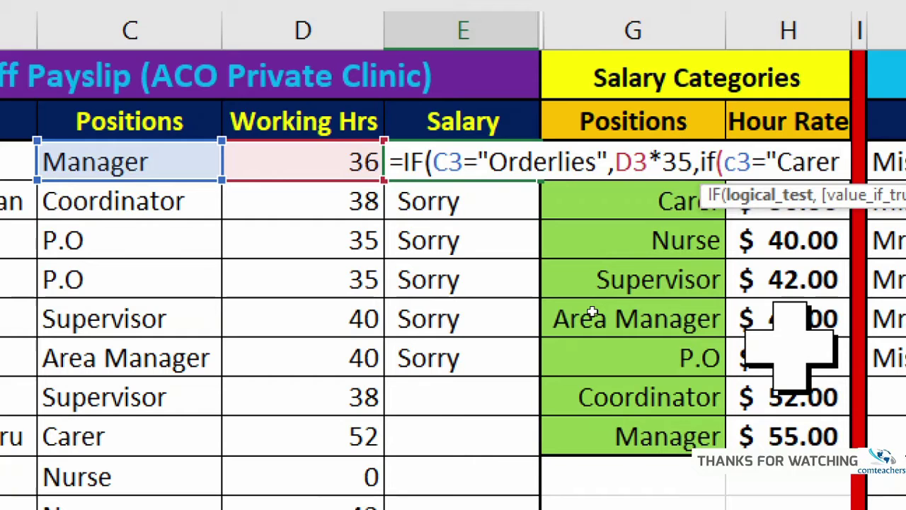
type("\",")
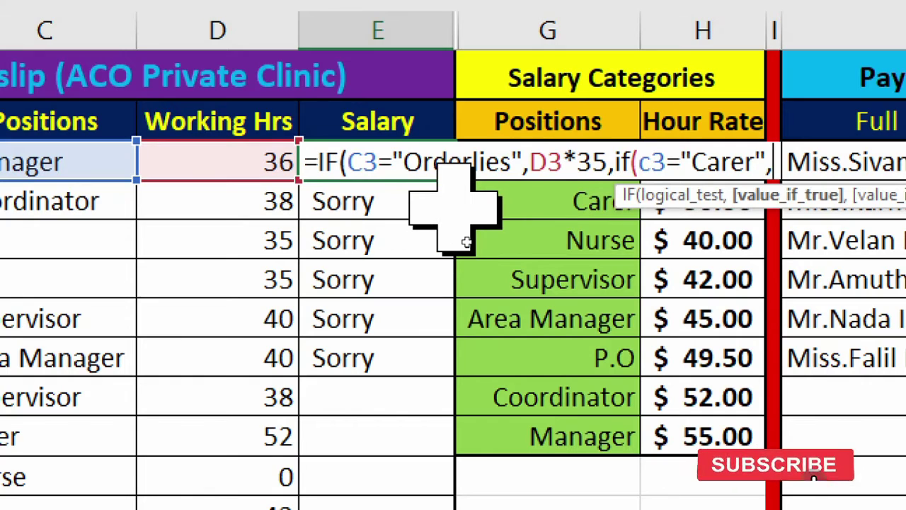
type("d3*")
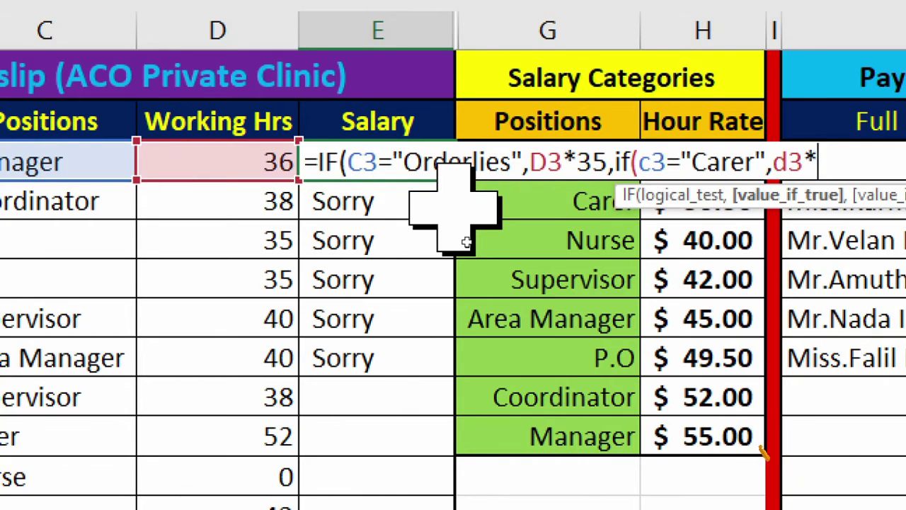
type("36.")
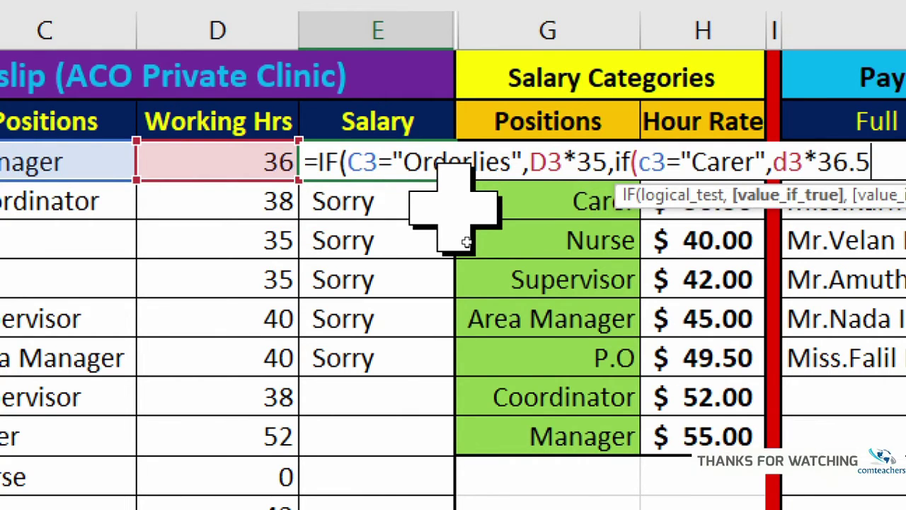
type("5,")
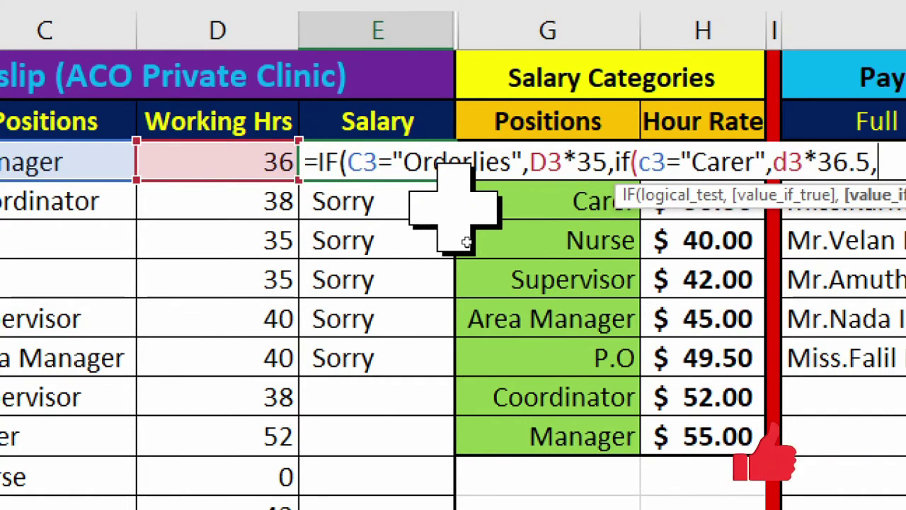
- Nest another IF in the E3 formula that tests c3="Nurse" and returns d3*40
type("if")
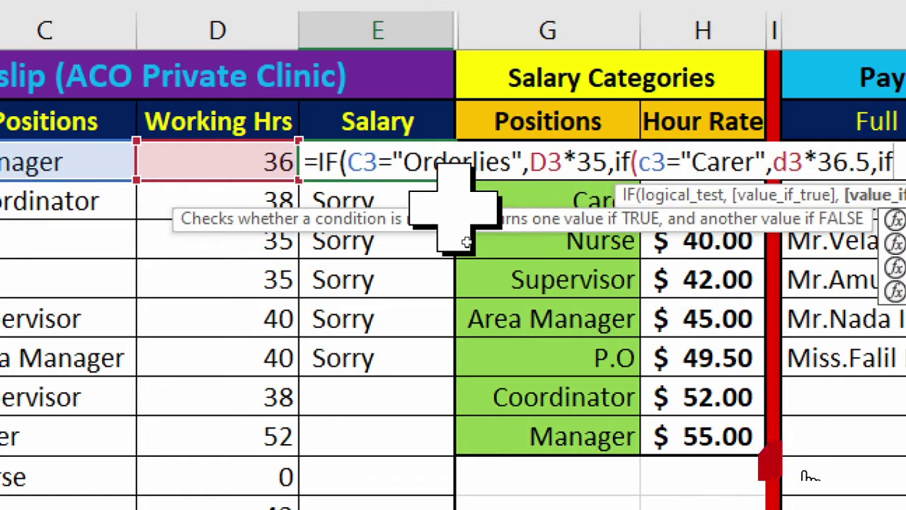
type("(")
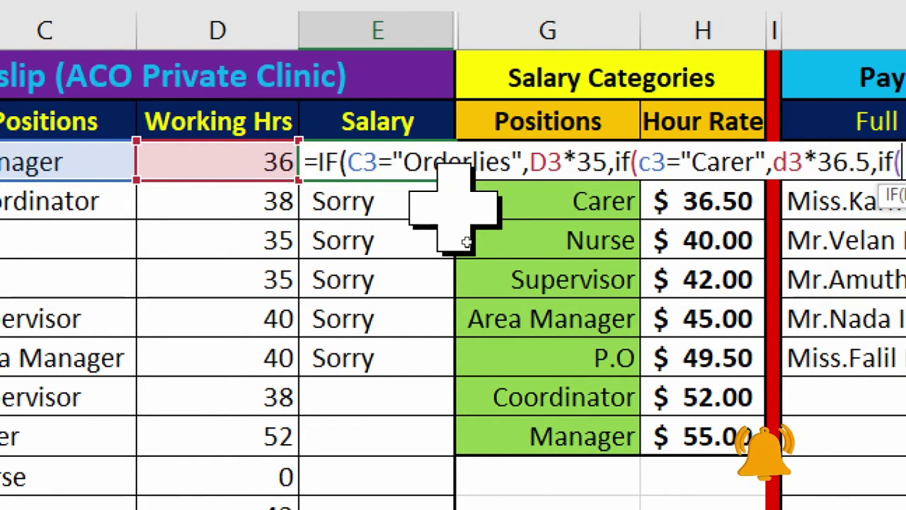
type("c3=\"Nurse\",")
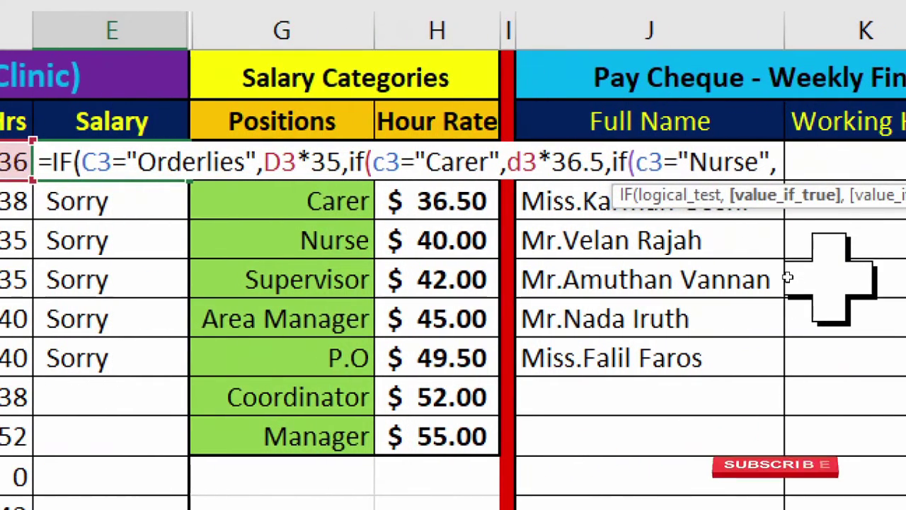
type("d3*")
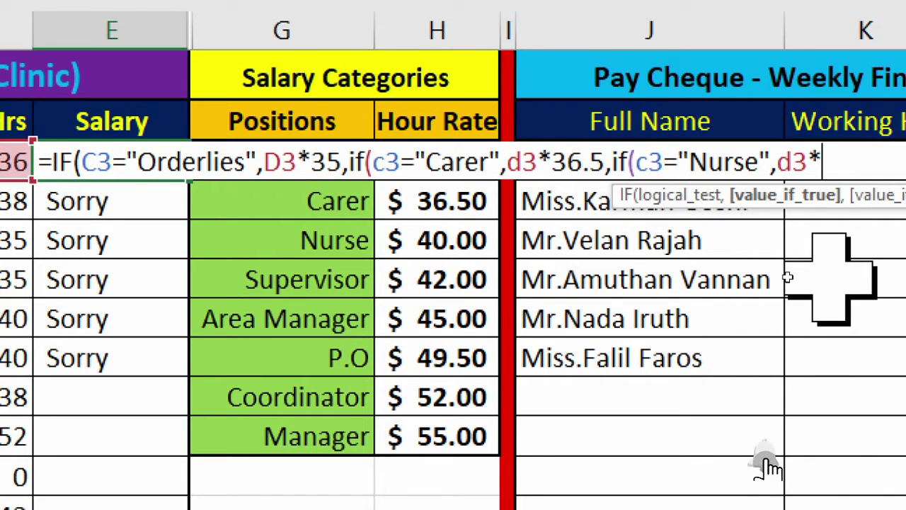
type("40")
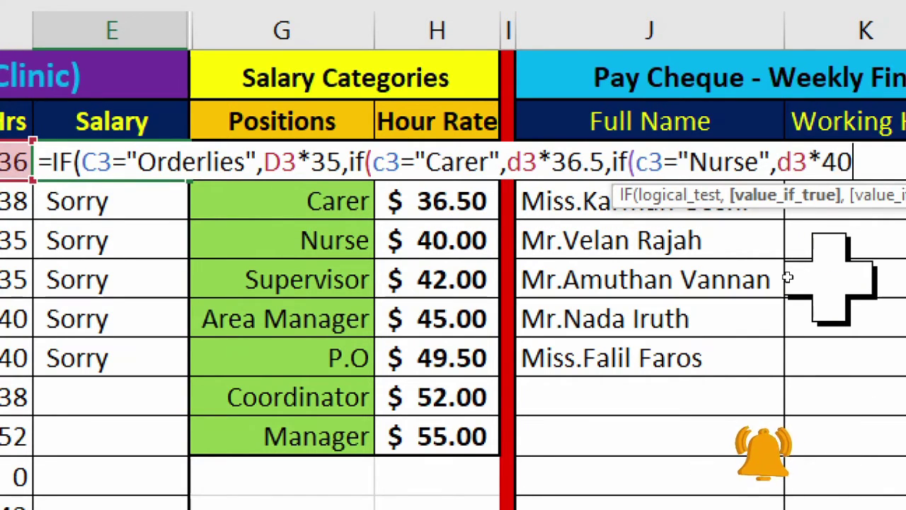
type(",")
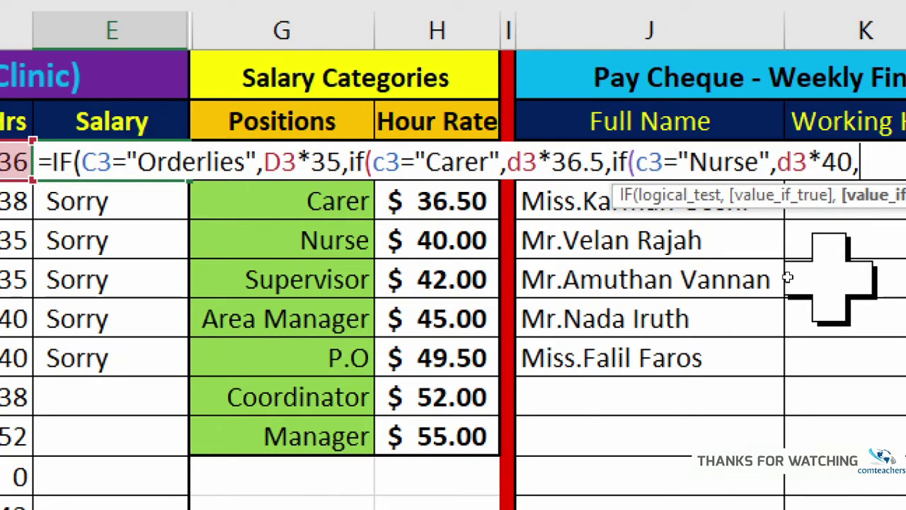
- Nest a further IF in the E3 formula that tests c3="Supervisor" and returns d3*42
type("if(")
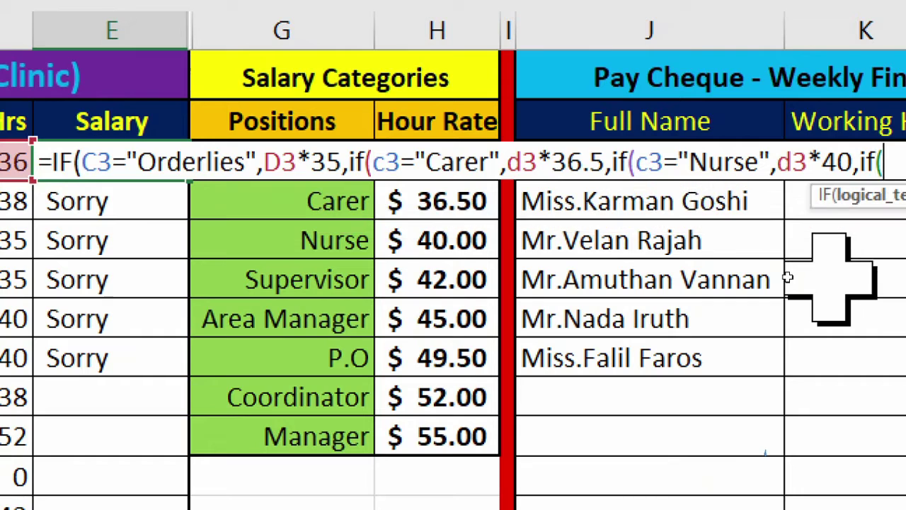
type("c3=\"Supervisor\",")
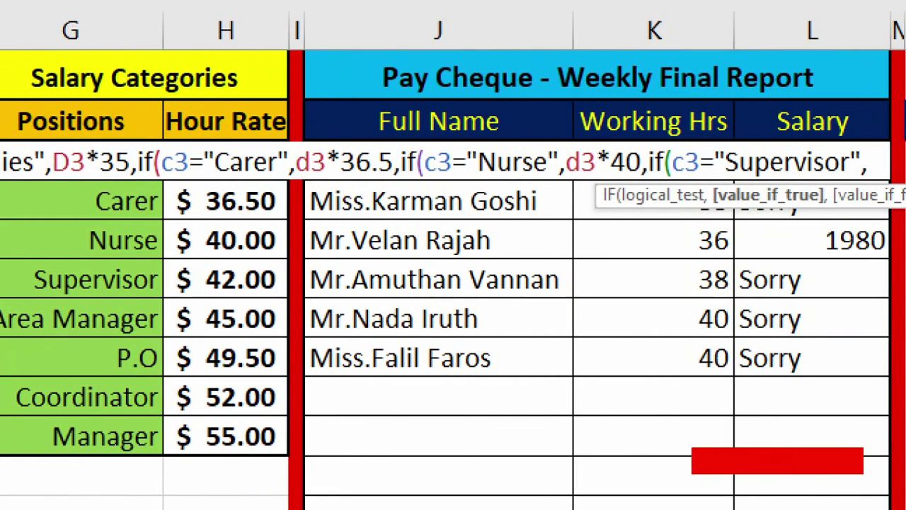
type("d3")
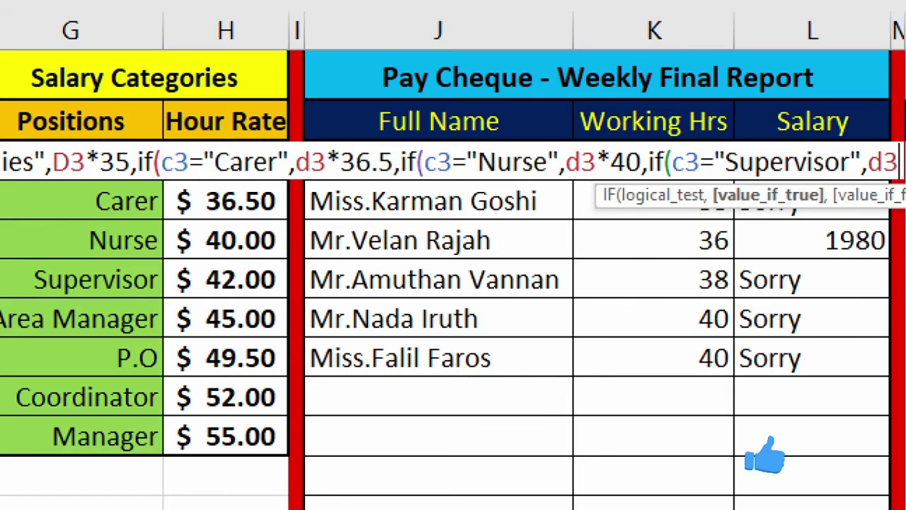
type("*")
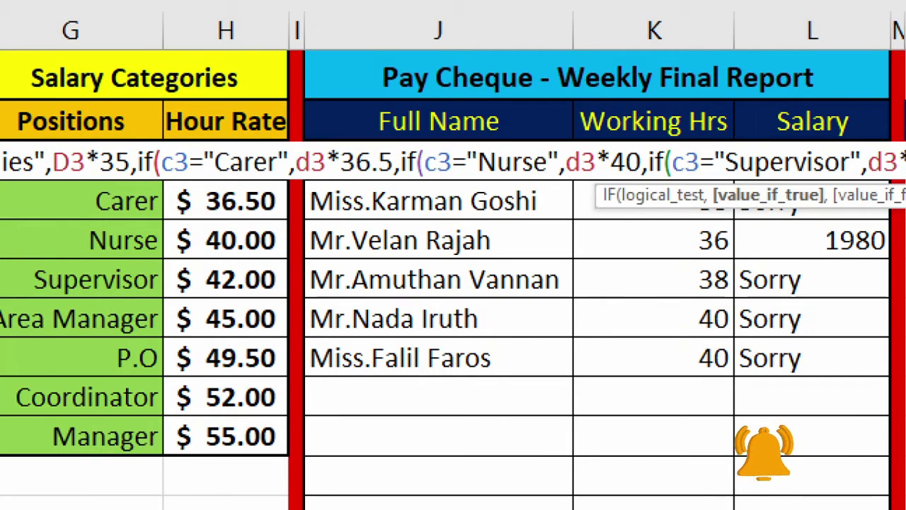
type("42")
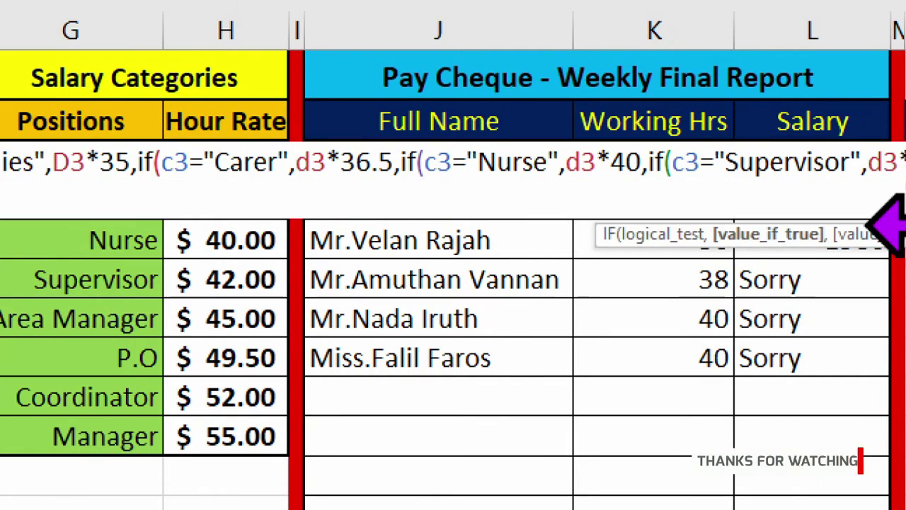
- Nest another IF in the E3 formula that tests c3="Area Manger" and returns d3*45
type(",")
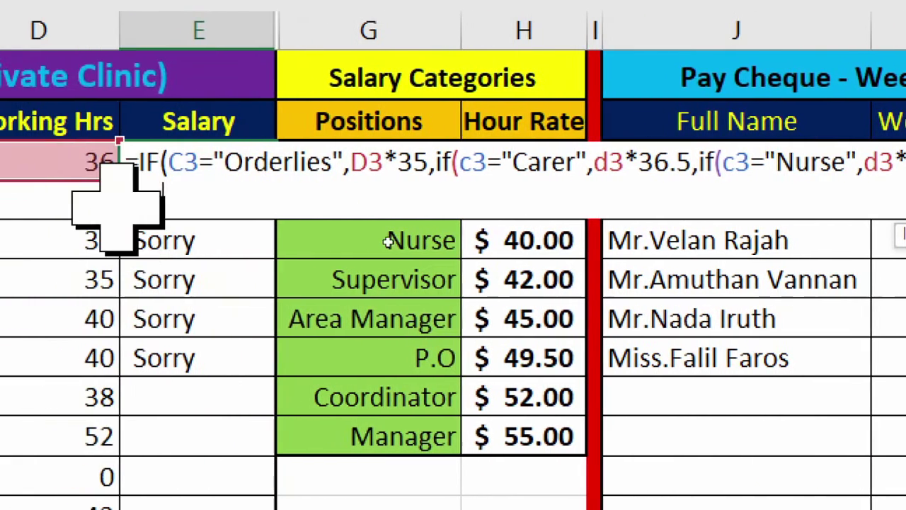
type("i")
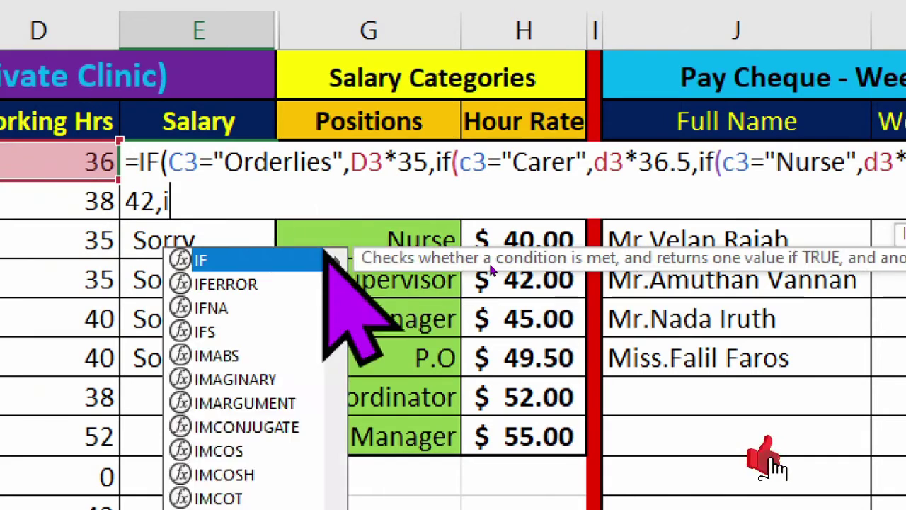
type("f(")
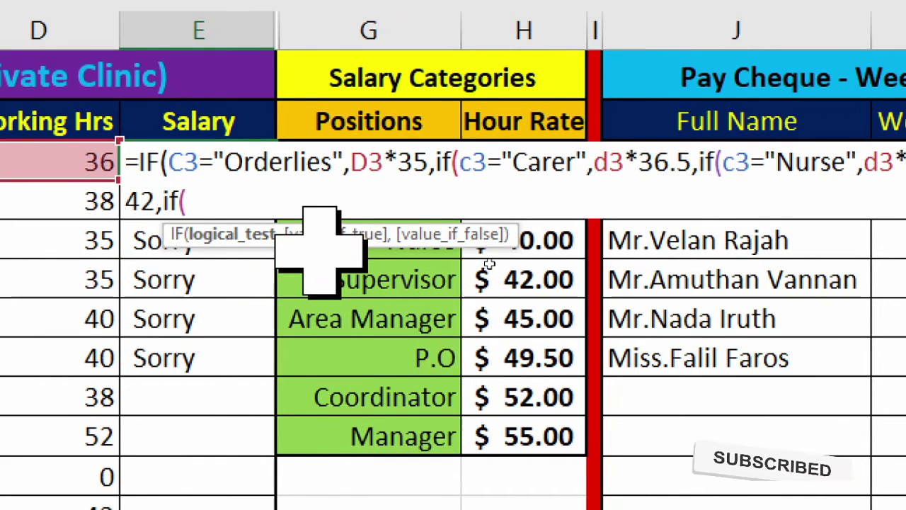
type("c3=")
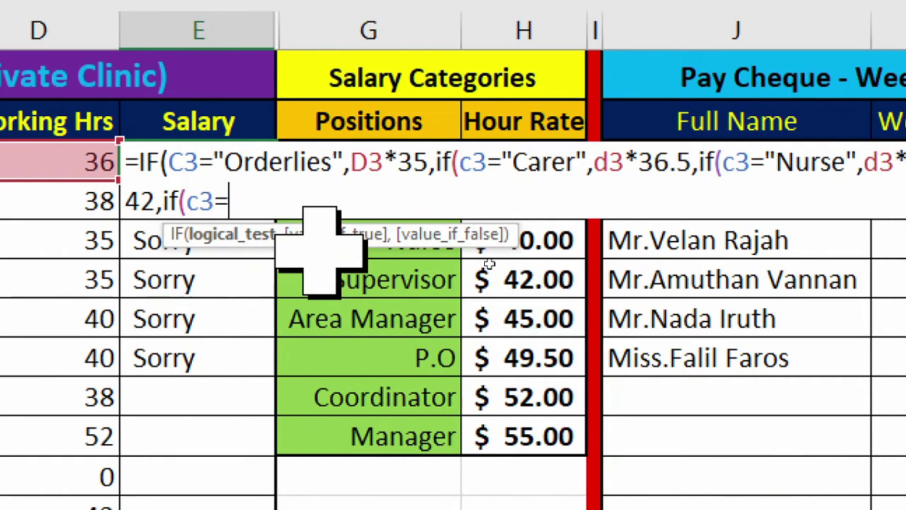
type("A")
key("BackSpace")
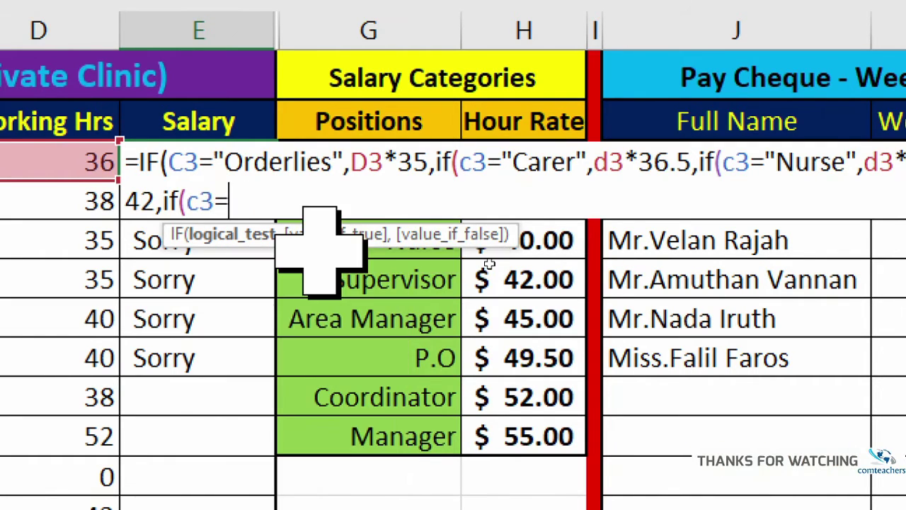
type("\"A")
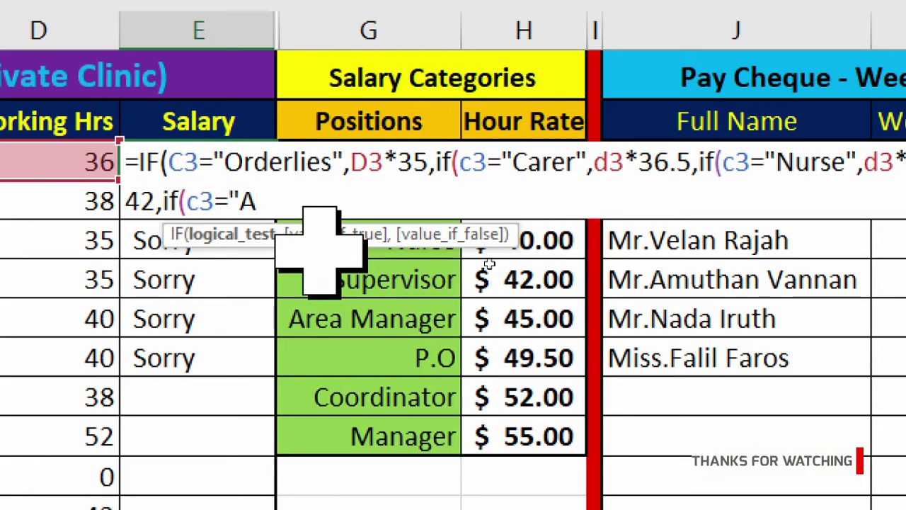
type("rea")
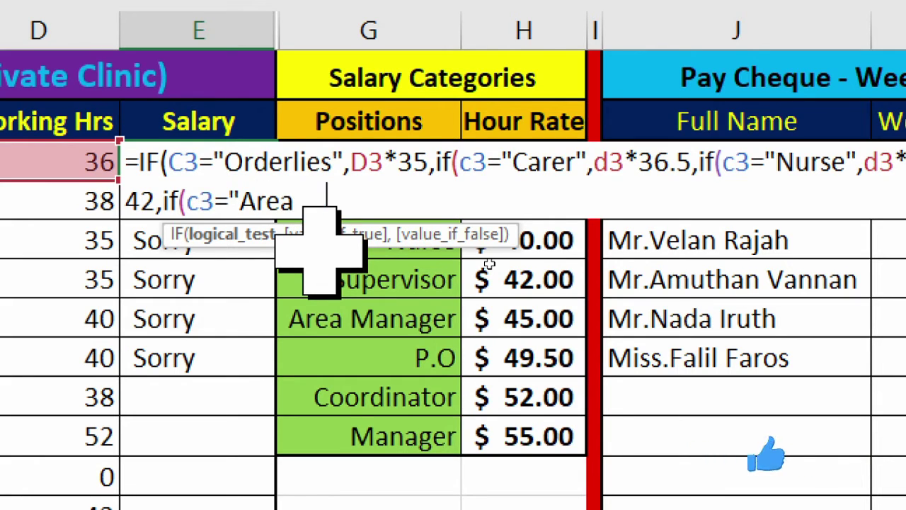
type(" Manger")
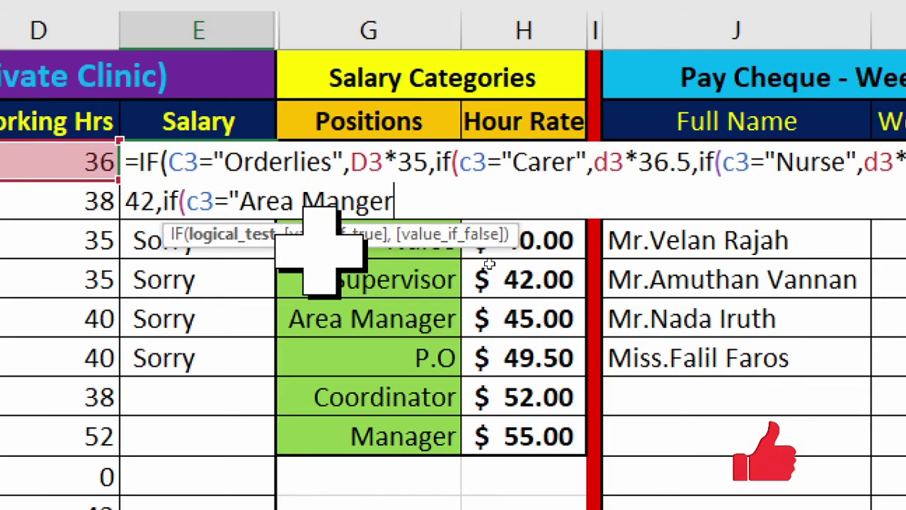
type("\",")
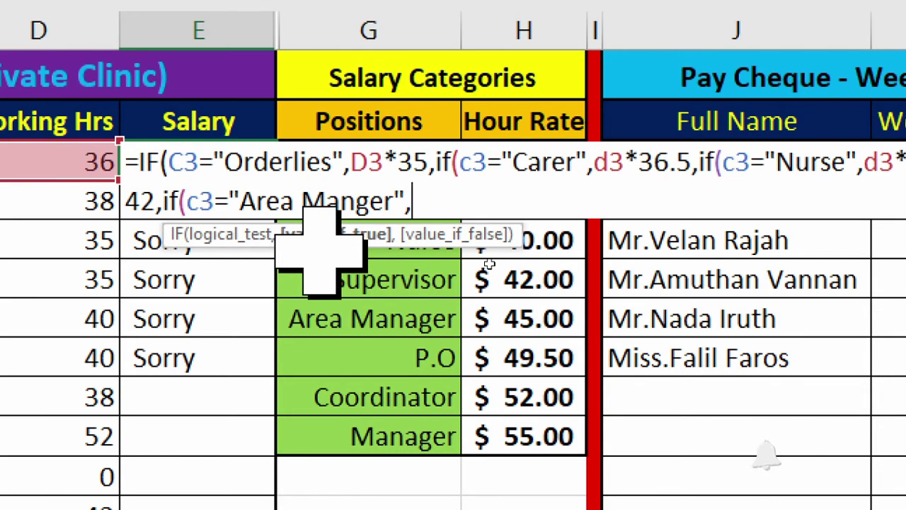
type("d3*")
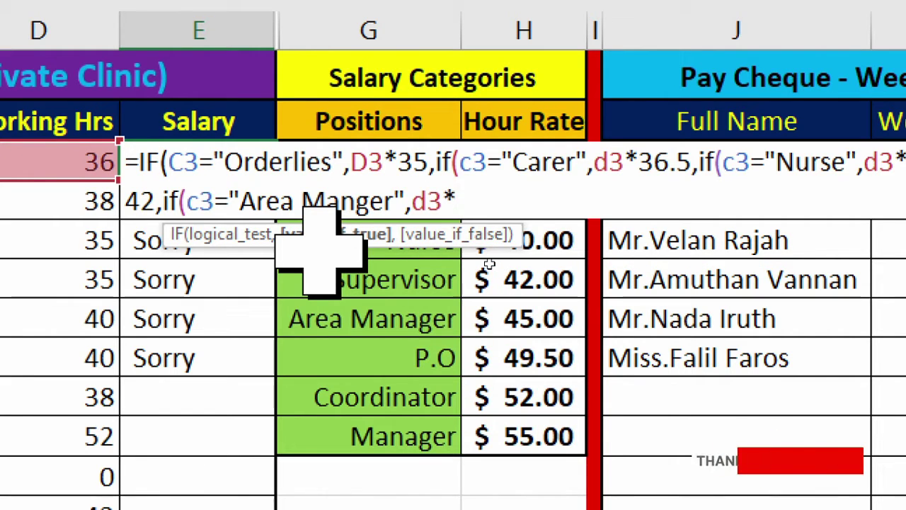
type("45")
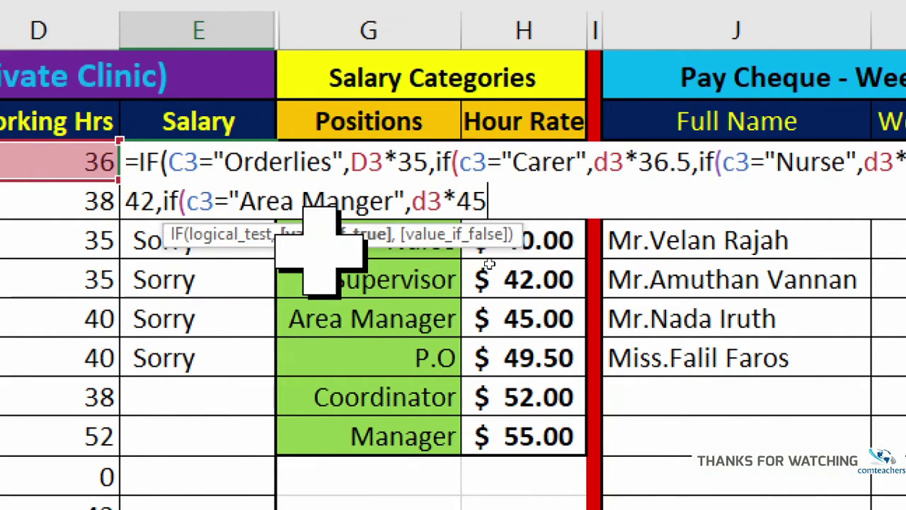
- Add a nested IF to the E3 formula that tests c3="P.O" and returns d3*49.5
type(",if")
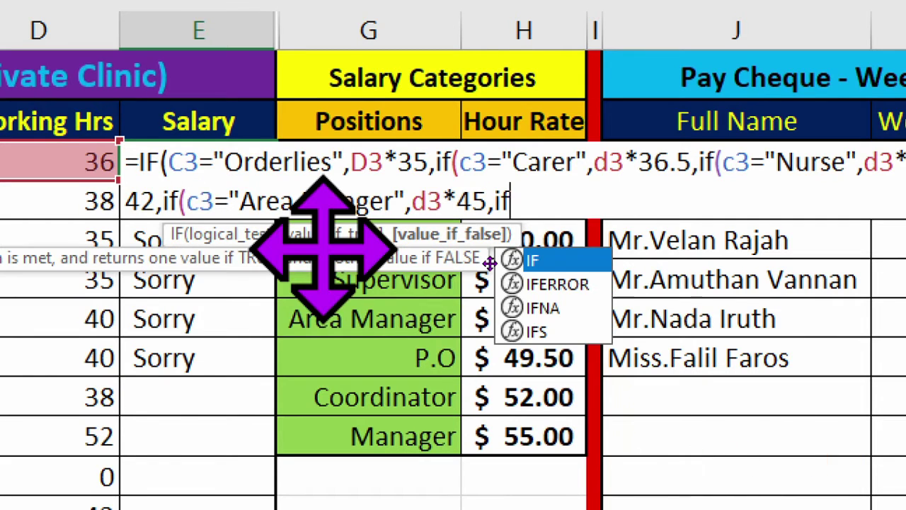
type("(")
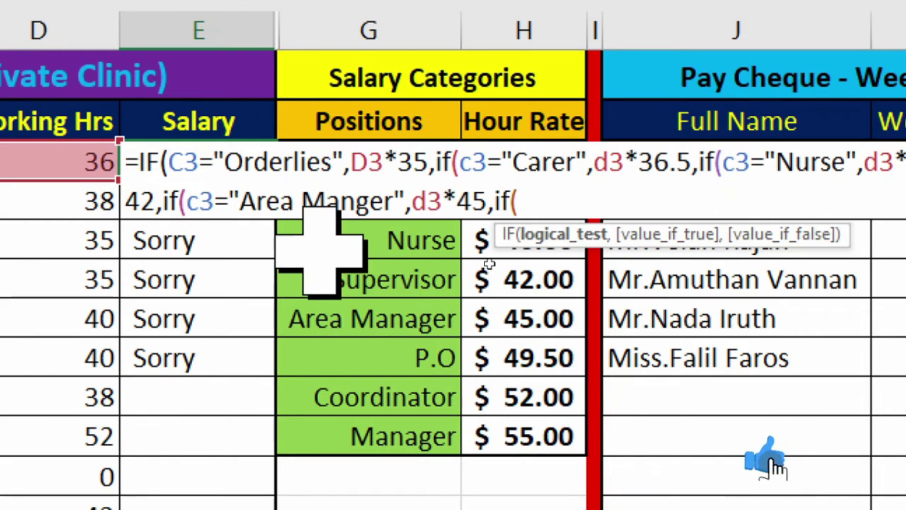
type("c3")
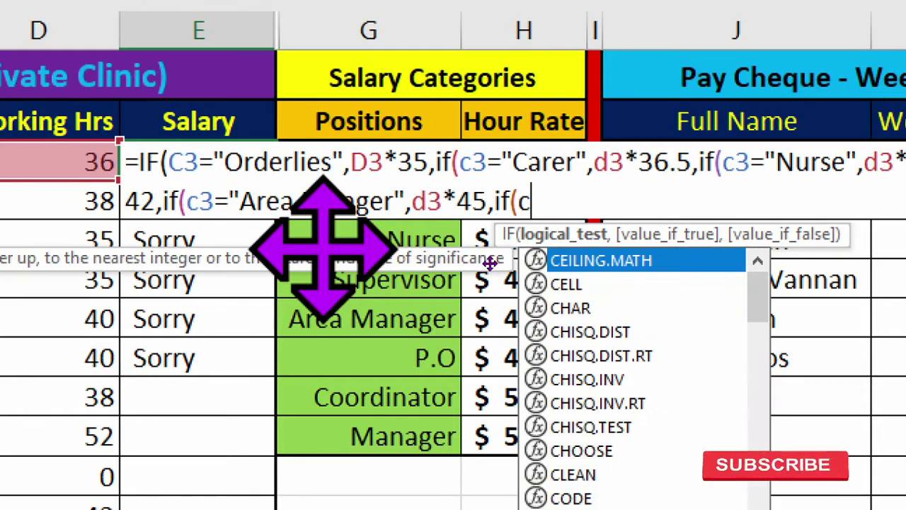
type("=")
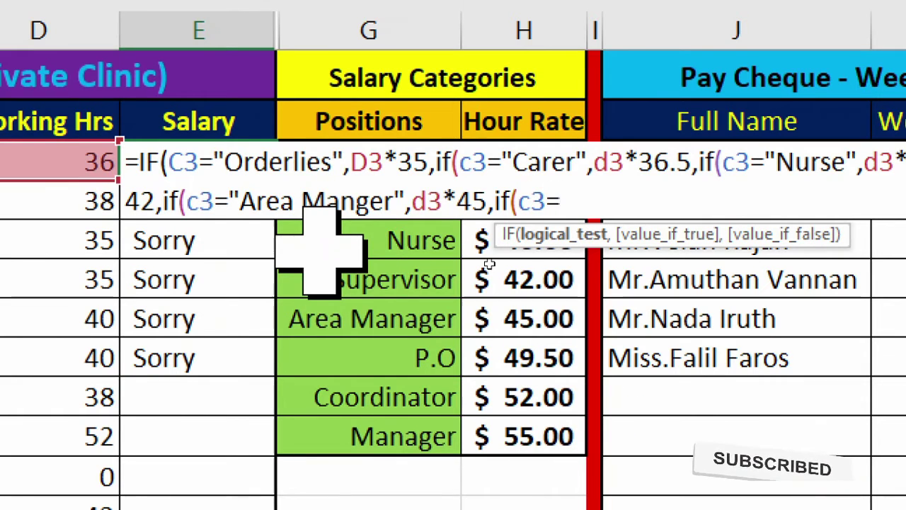
type("P.P")
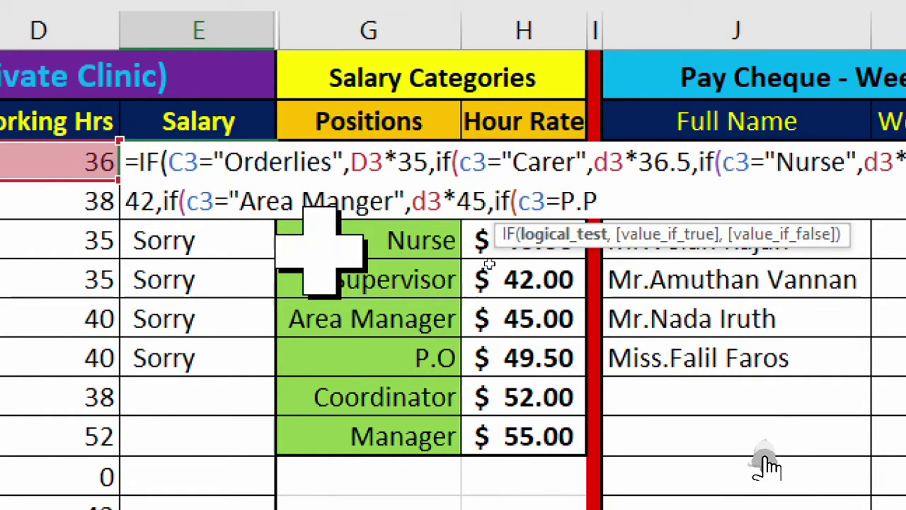
key("BackSpace")
key("BackSpace")
key("BackSpace")
type("\"")
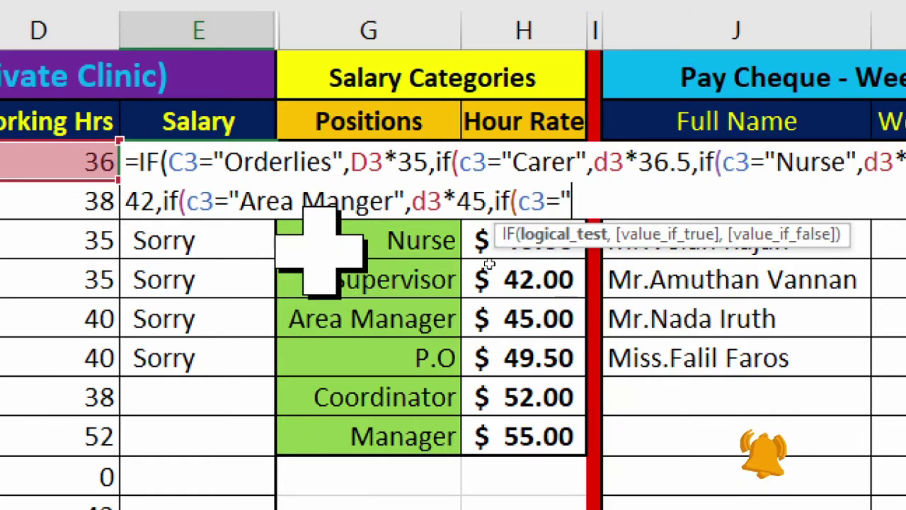
type("P.")
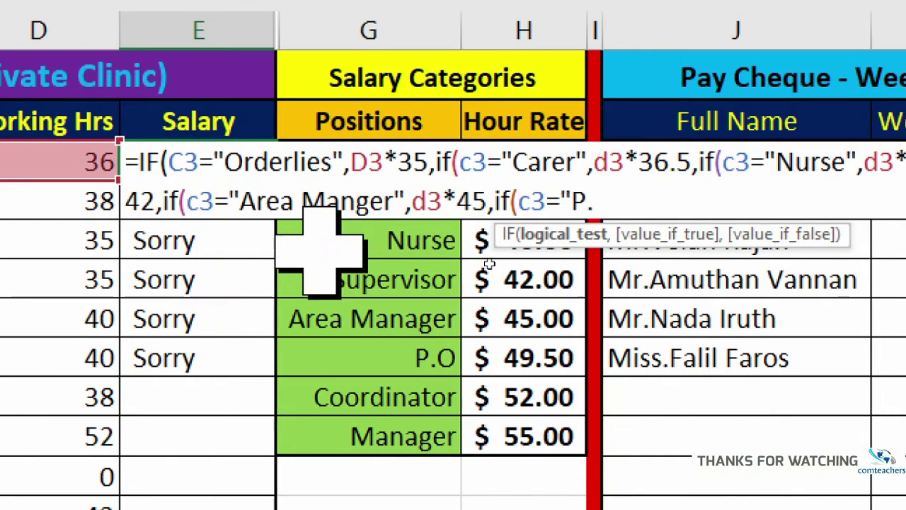
type("O\",")
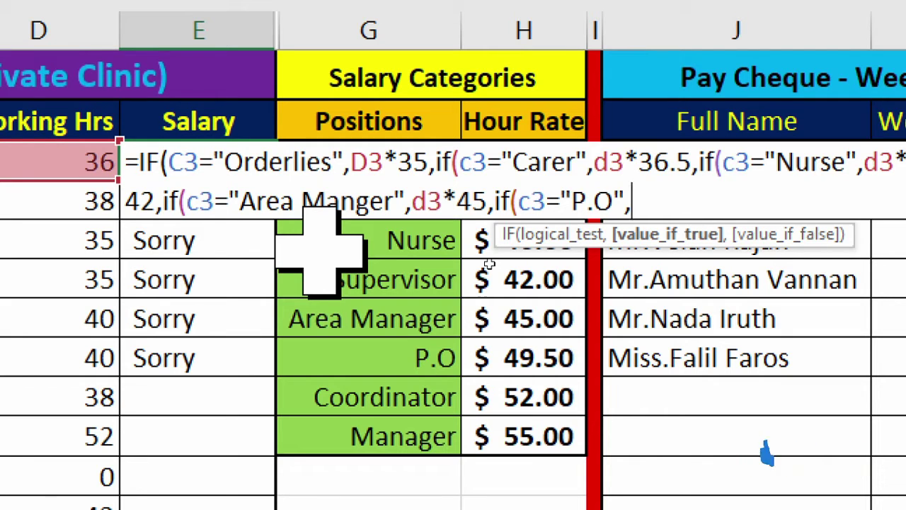
type("d3")
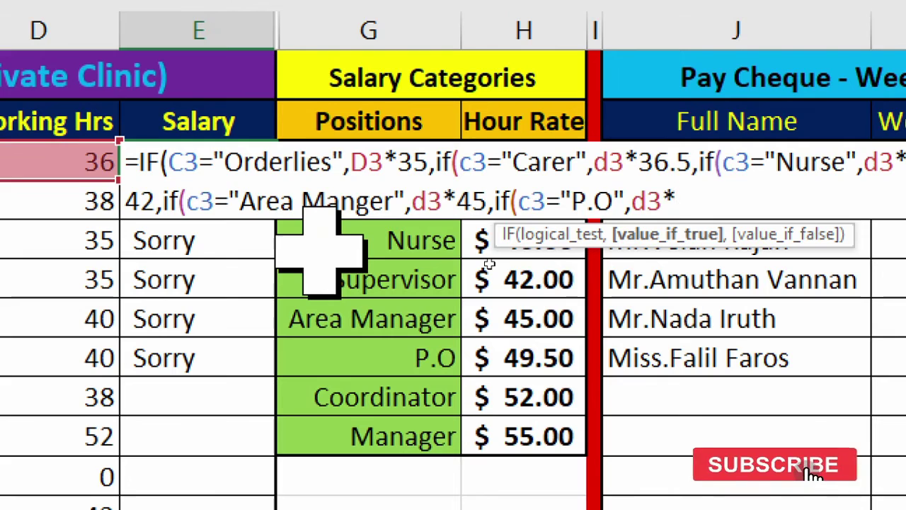
type("*")
type("4")
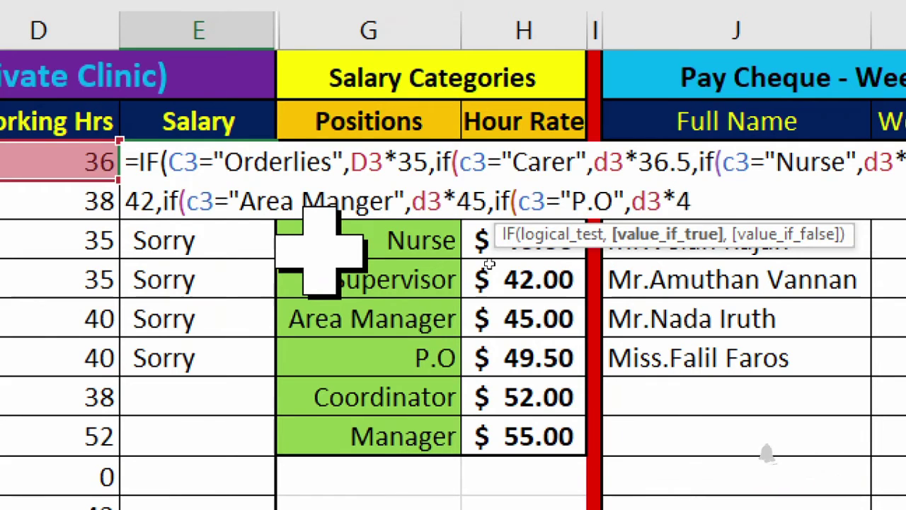
type("9.")
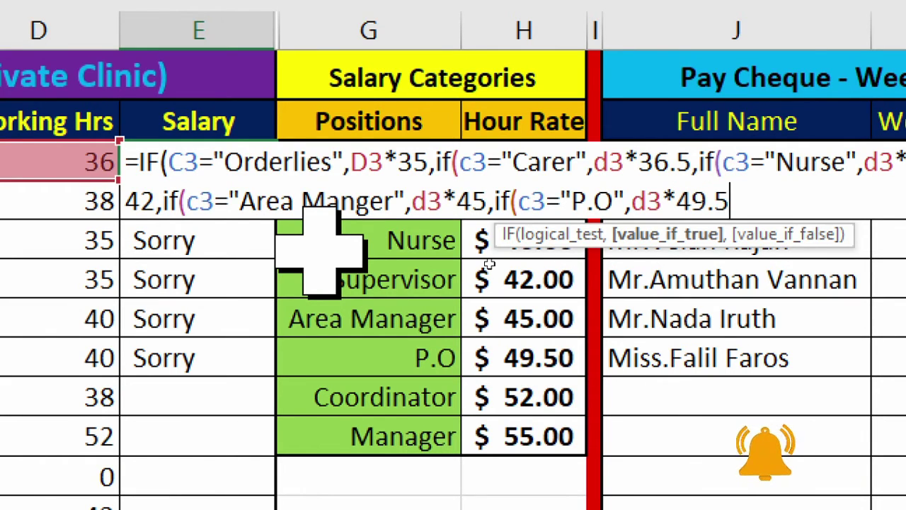
- Nest a further IF in the E3 formula that tests c3="Coordinator" and returns d3*52
type("5,if")
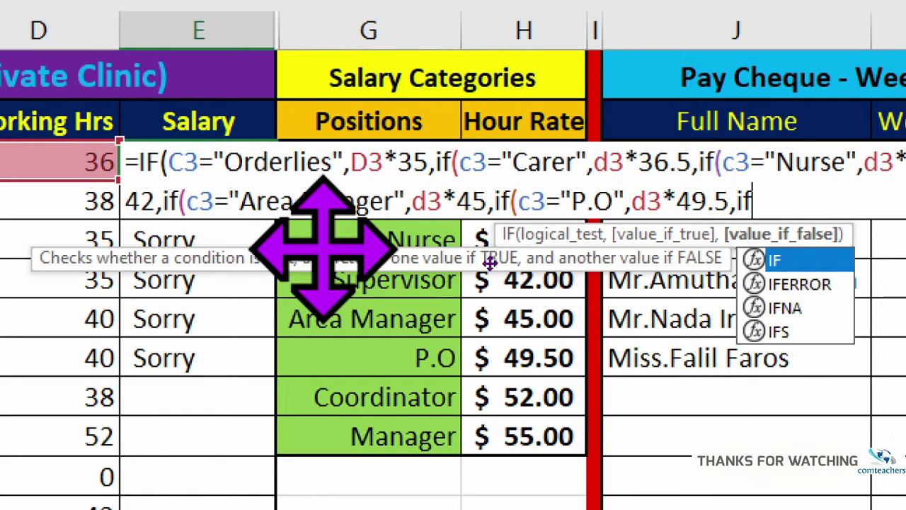
type("(c")
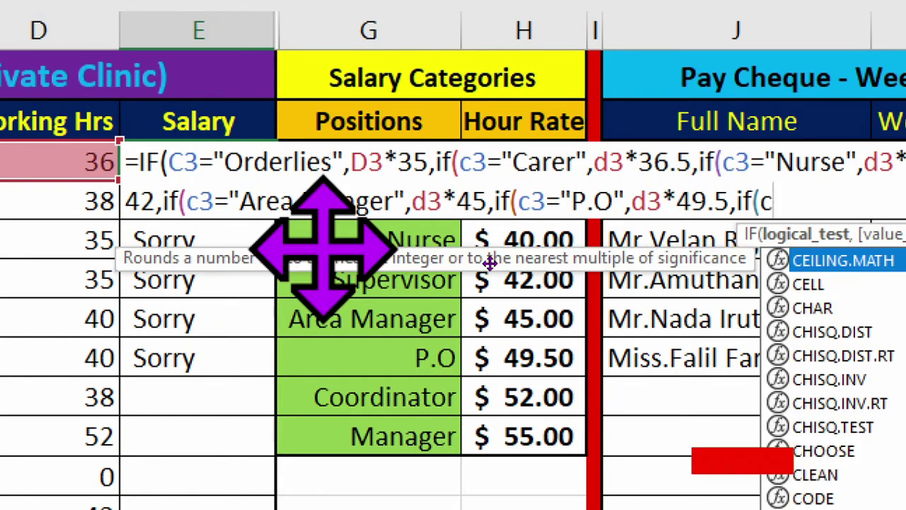
type("3=")
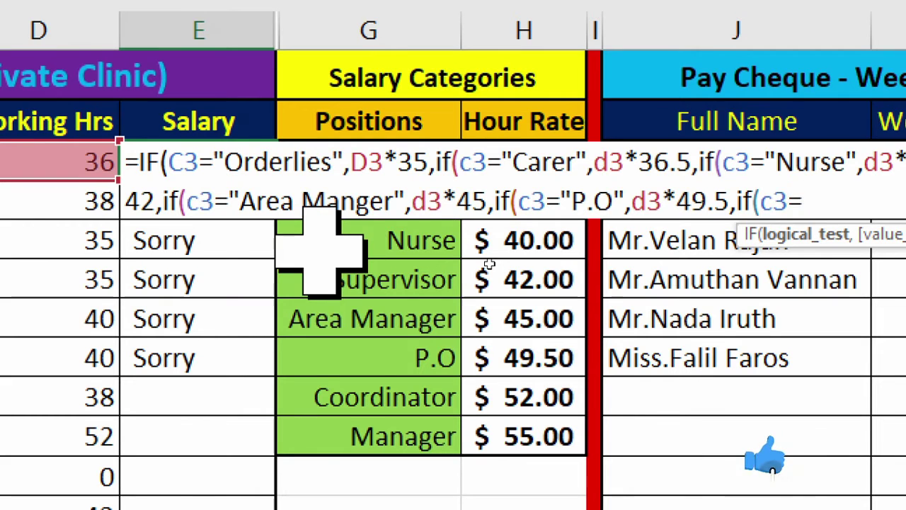
type("\"")
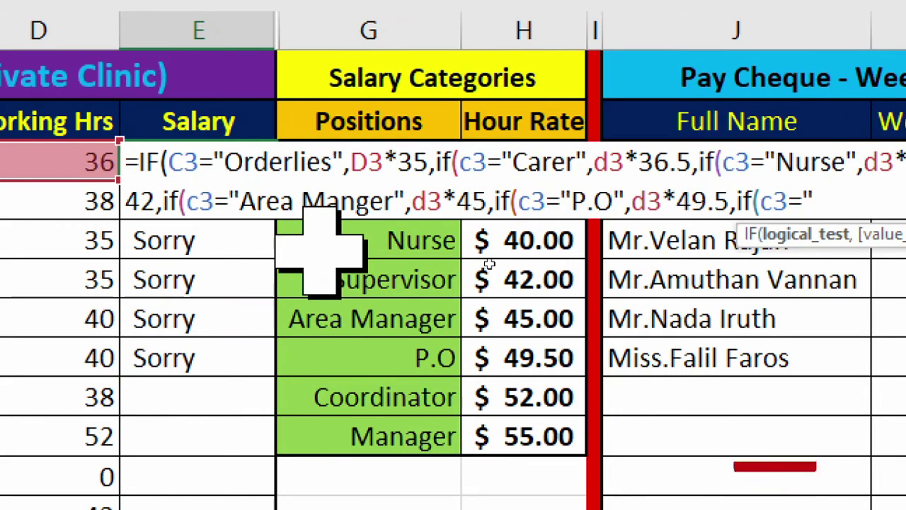
type("Coo")
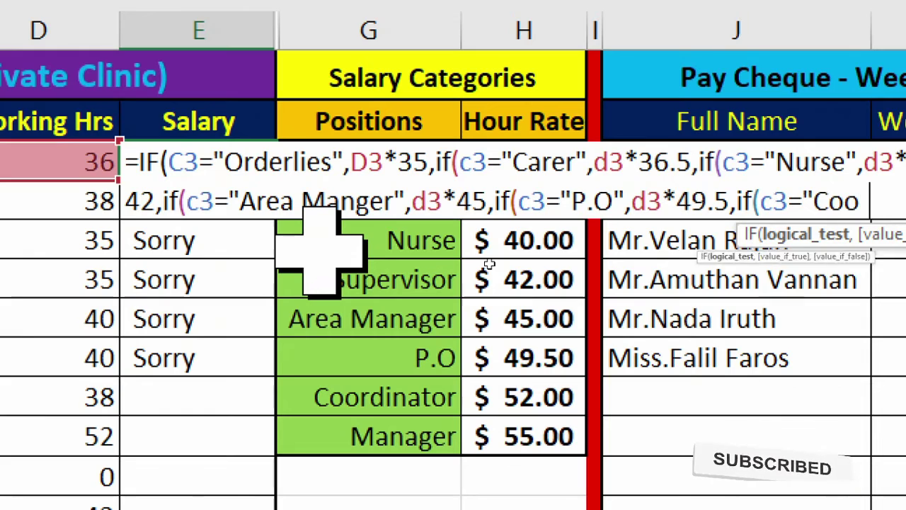
type("rdinator\"")
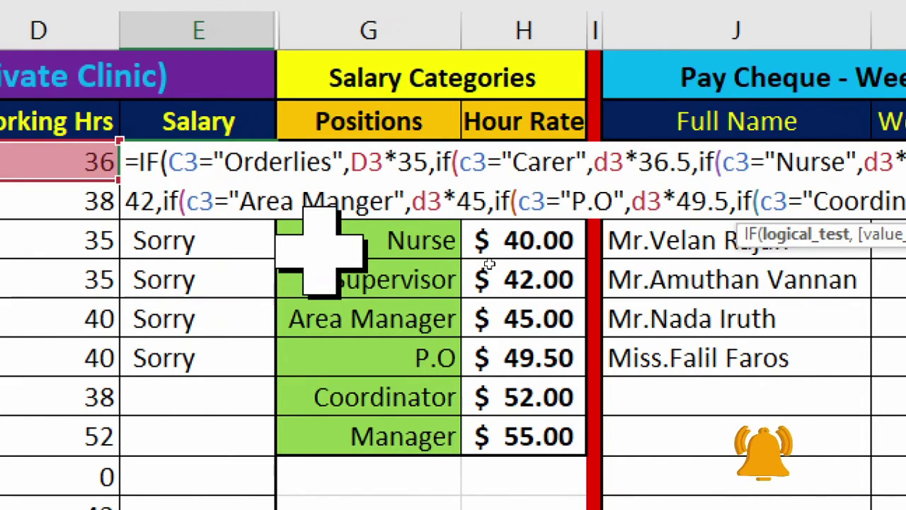
type(",")
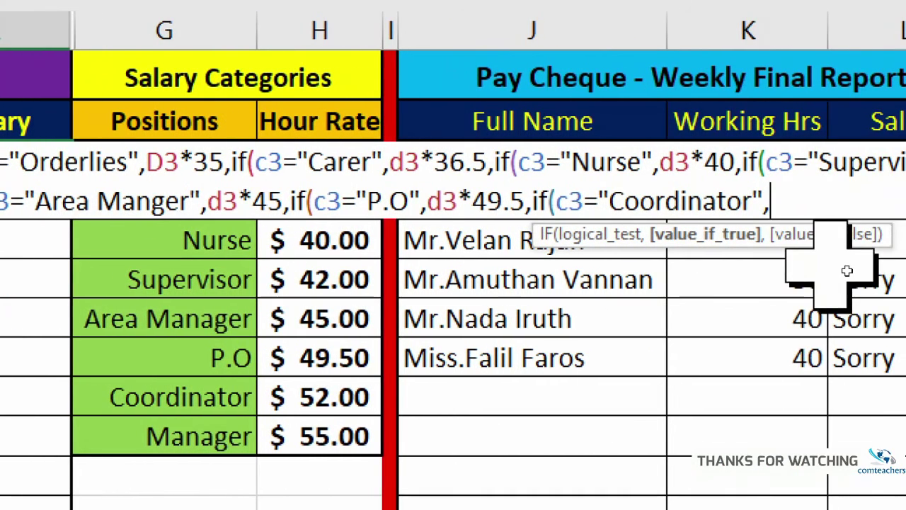
type("d3")
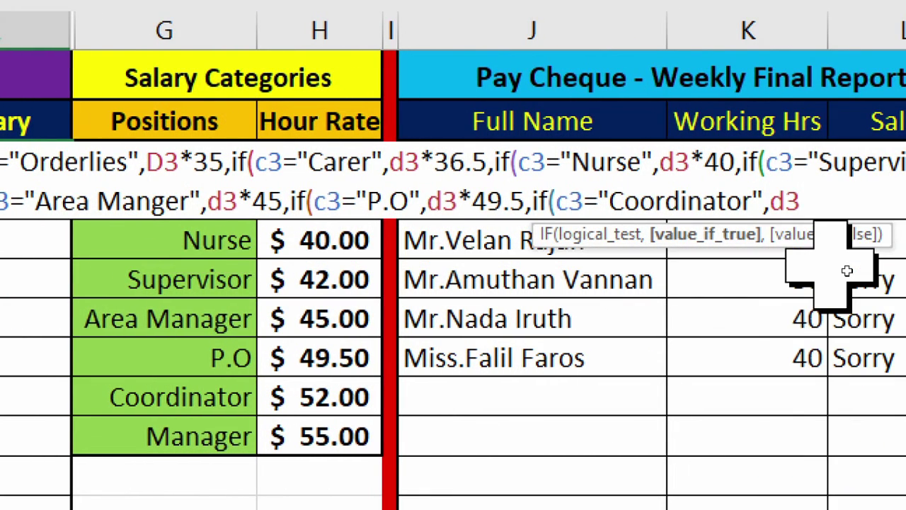
type("*")
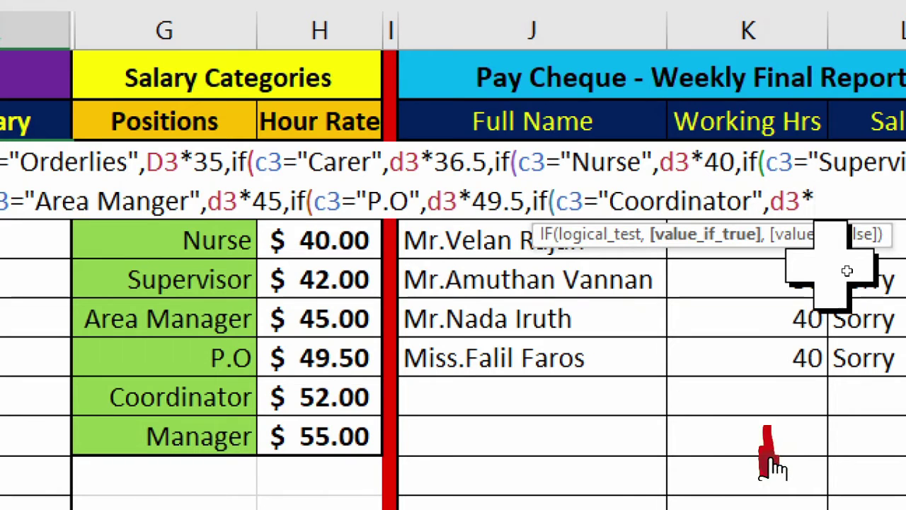
type("52,")
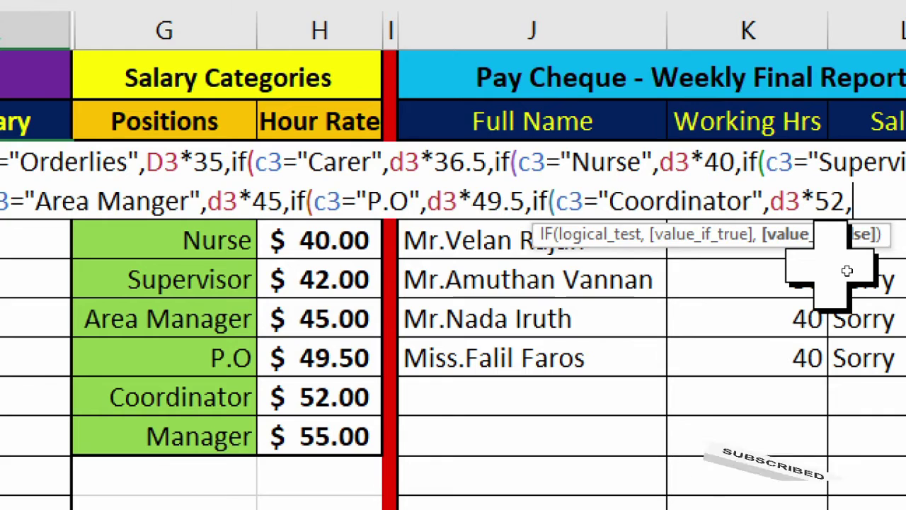
- Nest a final IF in the E3 formula that tests c3="Manager" and returns d3*55
type("if")
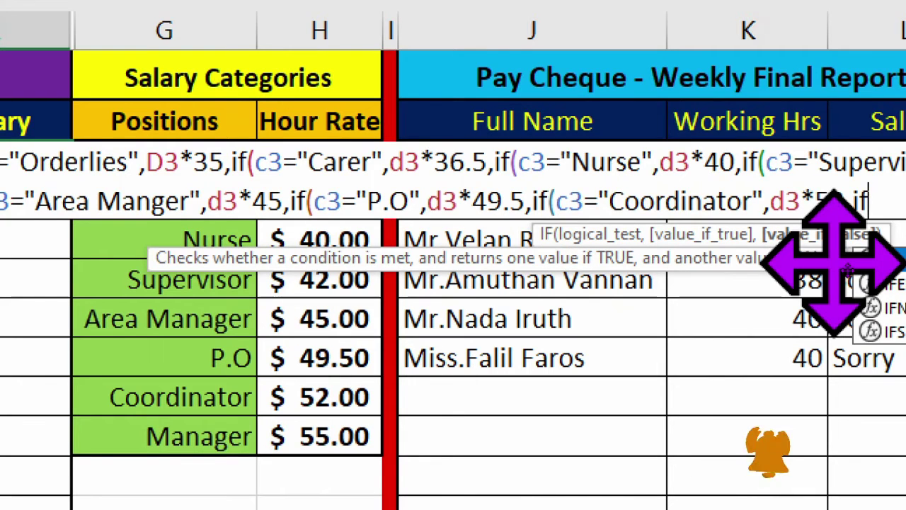
type("(")
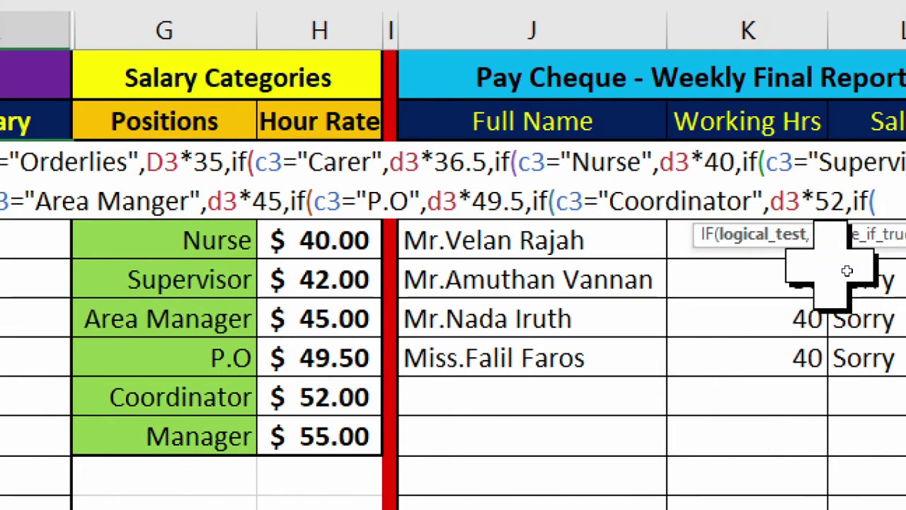
type("c3")
type("er")
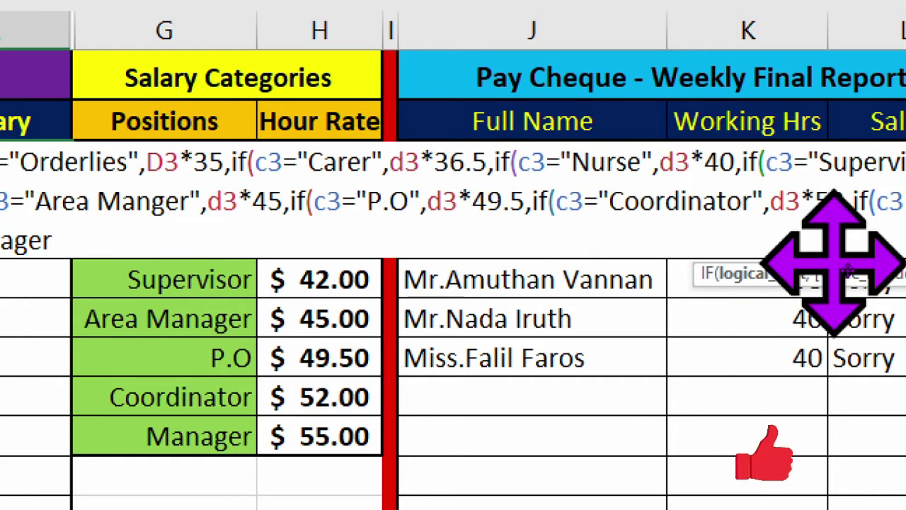
type("\",")
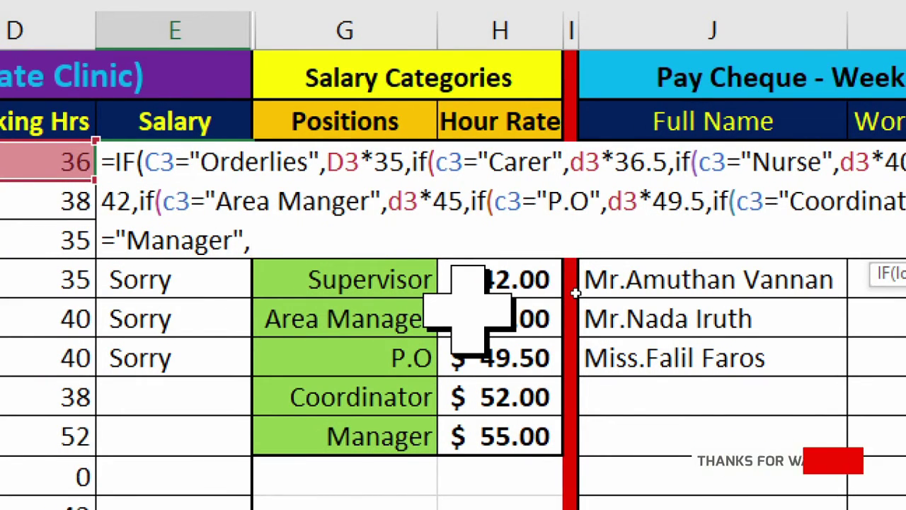
type("d")
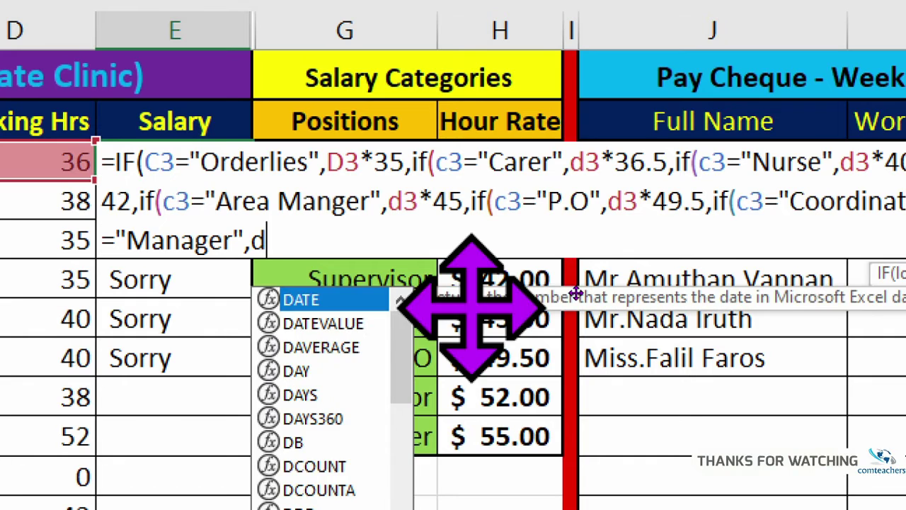
type("3*5")
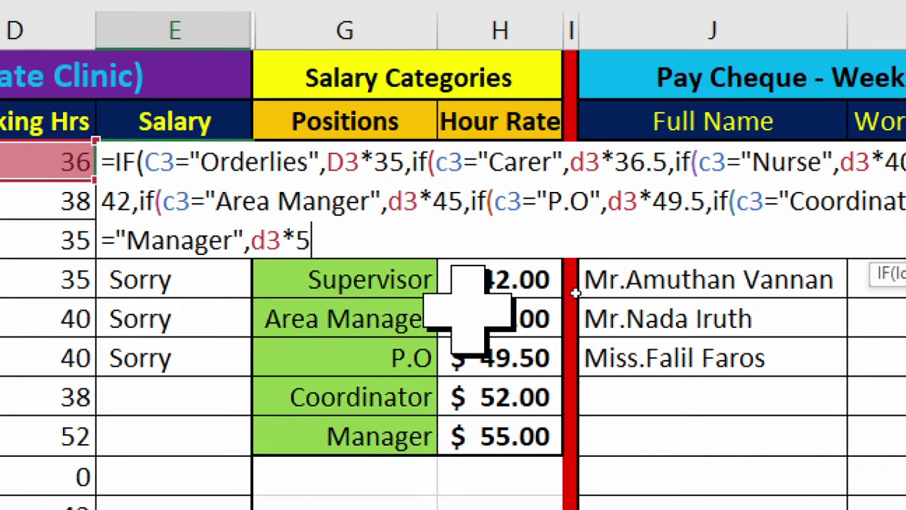
type("5,")
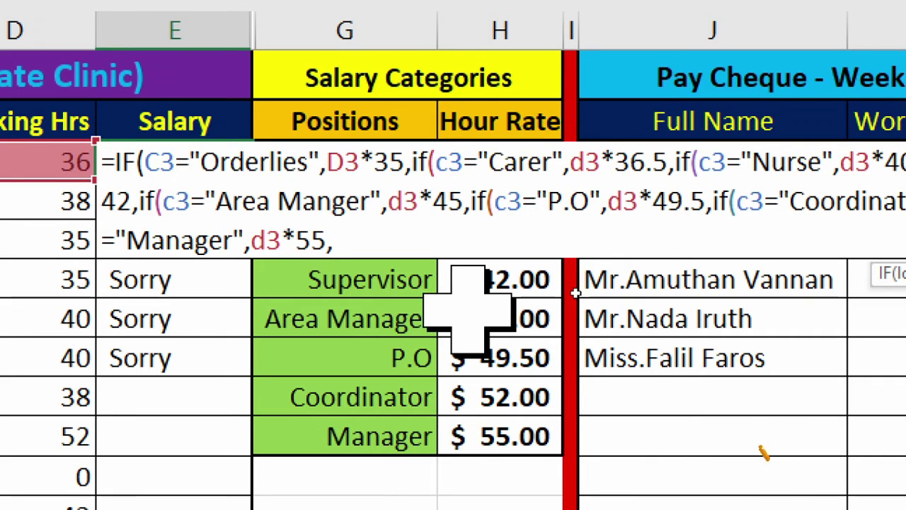
- Finish the E3 formula with "None" as the fallback value, close all eight IF brackets and enter it
type("\"")
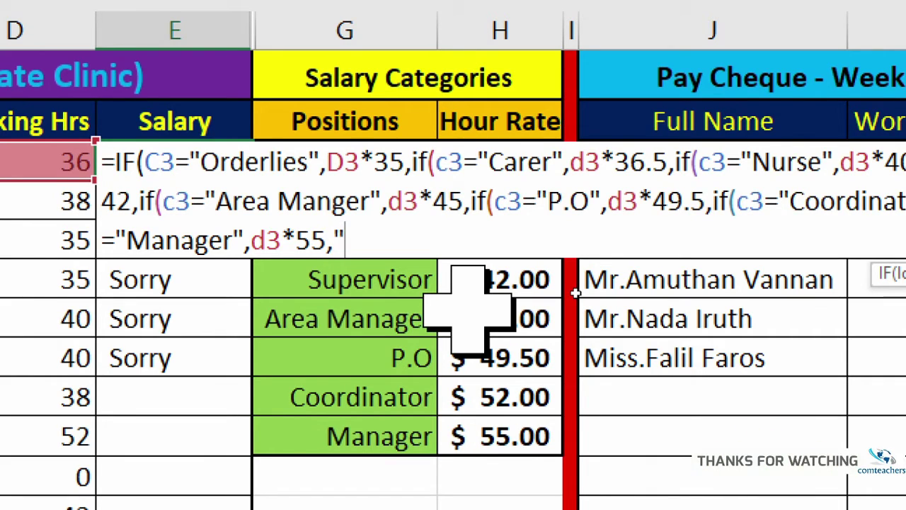
type("No")
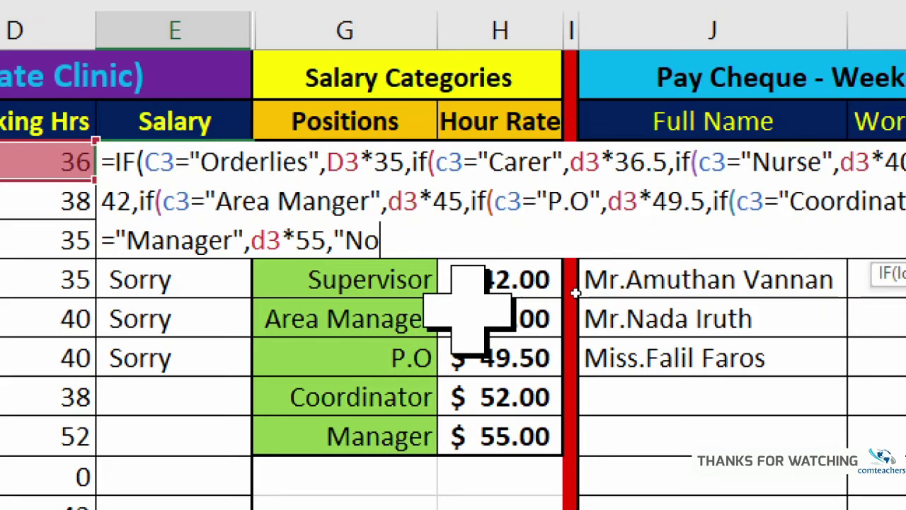
type("ne")
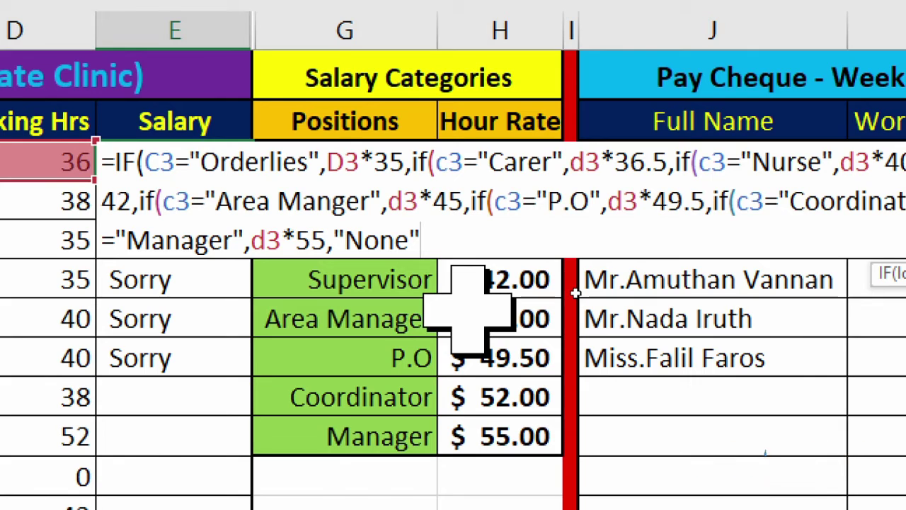
type(")")
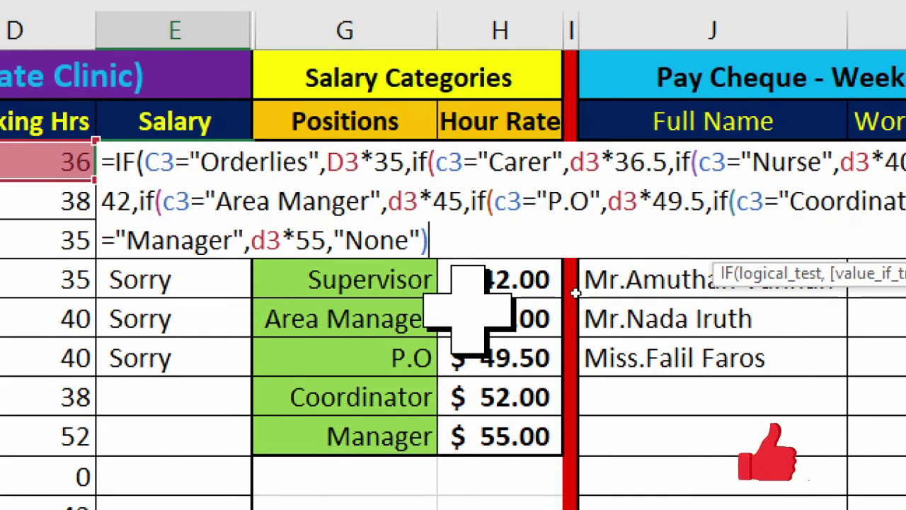
type("))))")
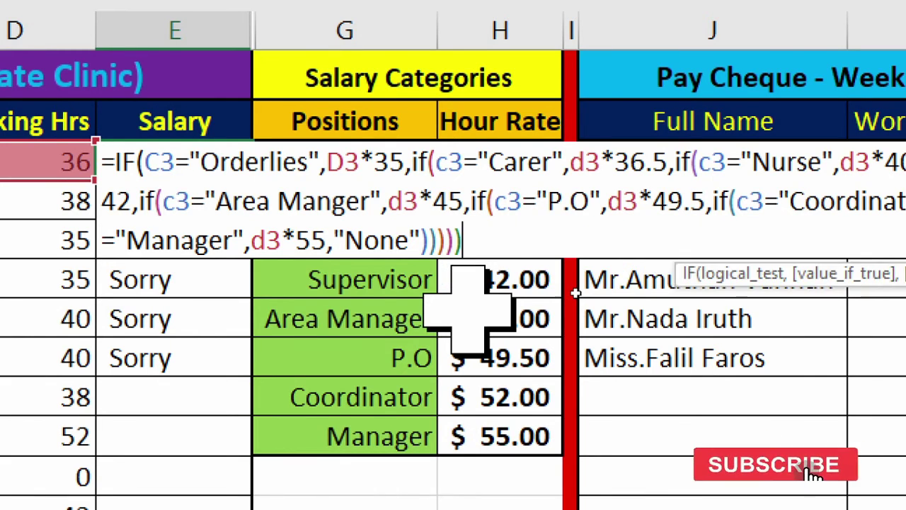
type("))")
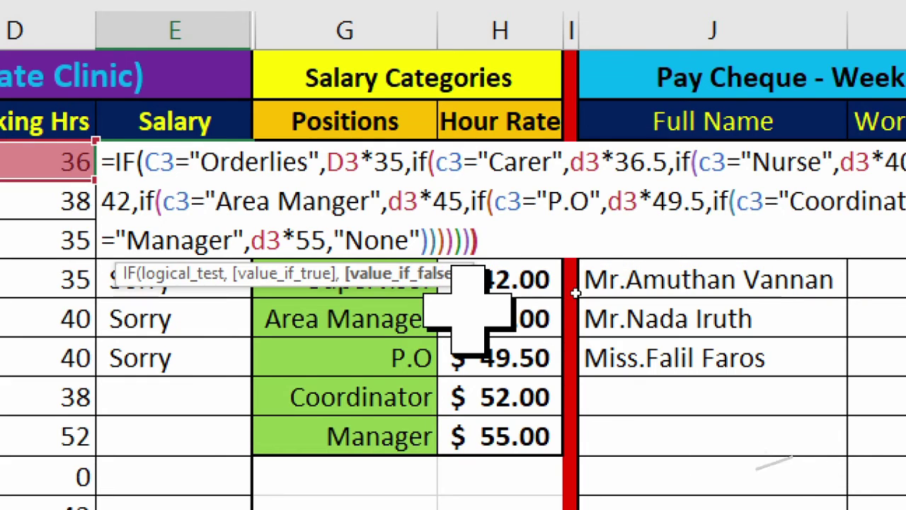
type(")")
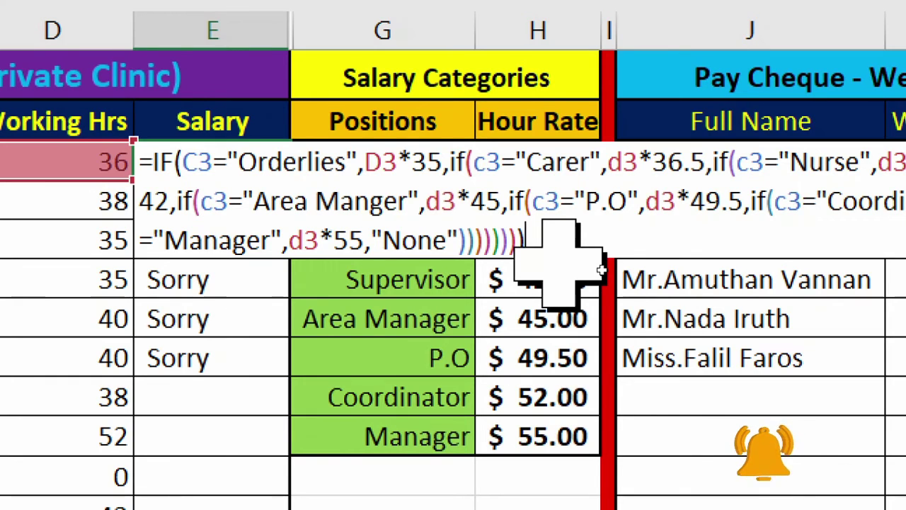
key("Return")
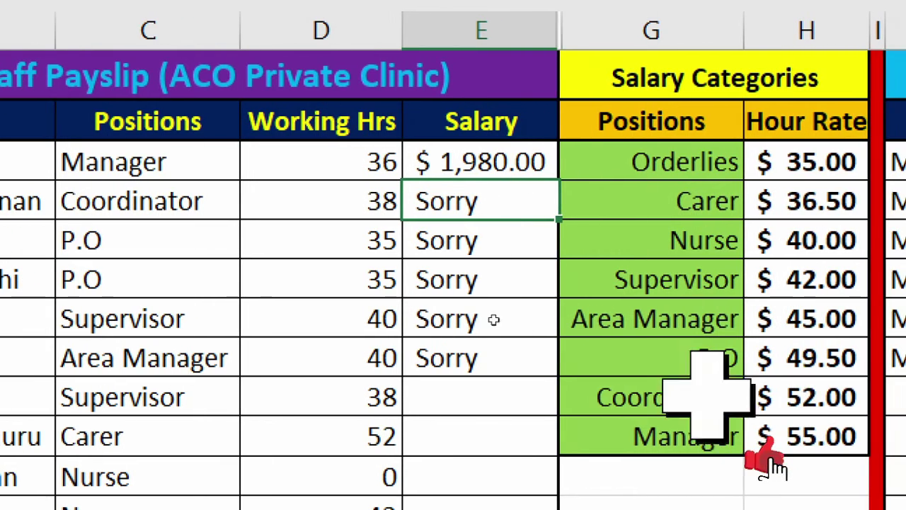
- Fill the E3 salary formula down the Salary column to the Orderlies row, E14
left_click(516, 147)
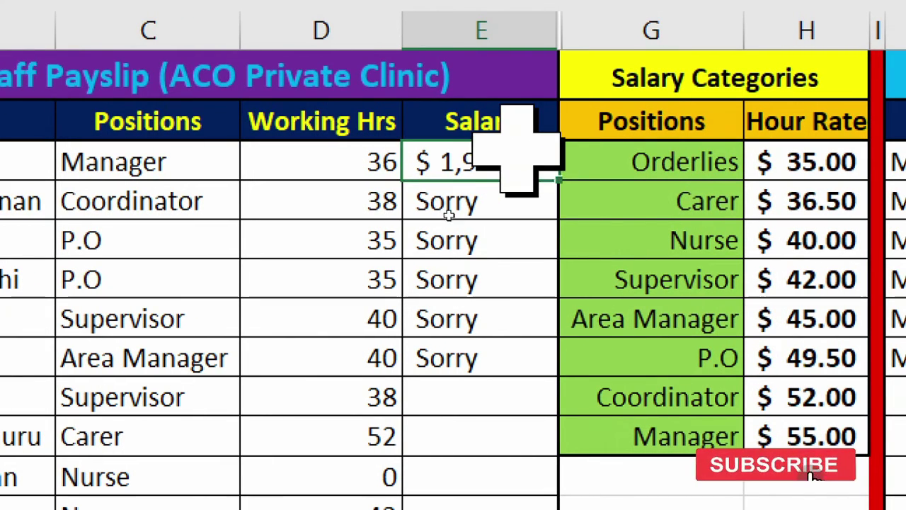
left_click_drag(516, 147, 503, 467)
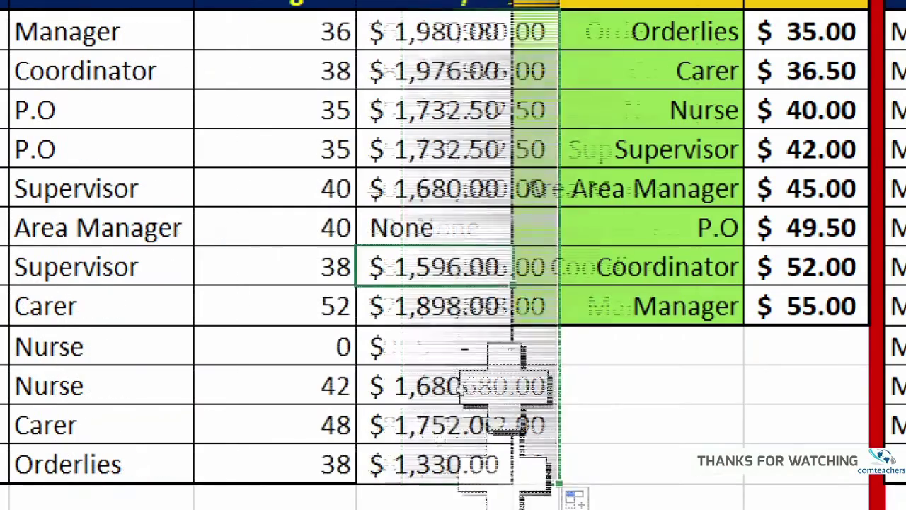
left_click(485, 267)
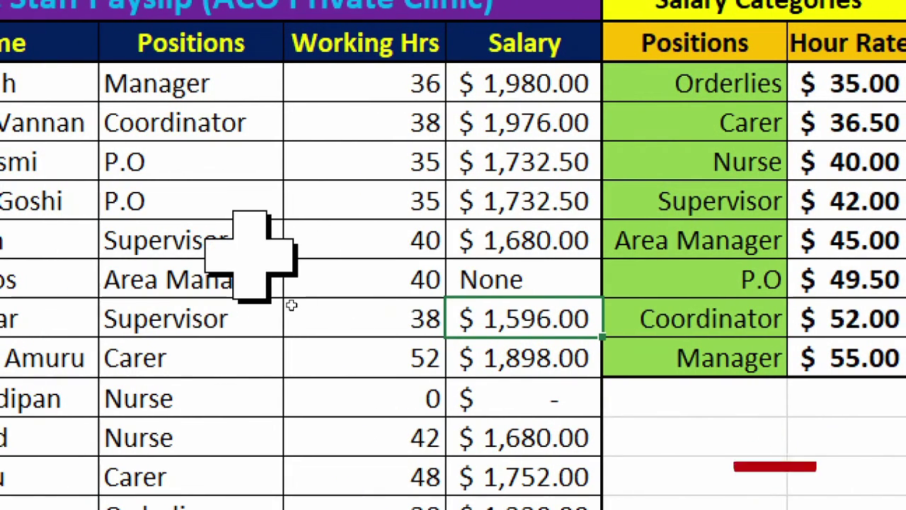
- Correct the misspelled position in the E8 formula to "Area Manager" and enter the formula
double_click(538, 279)
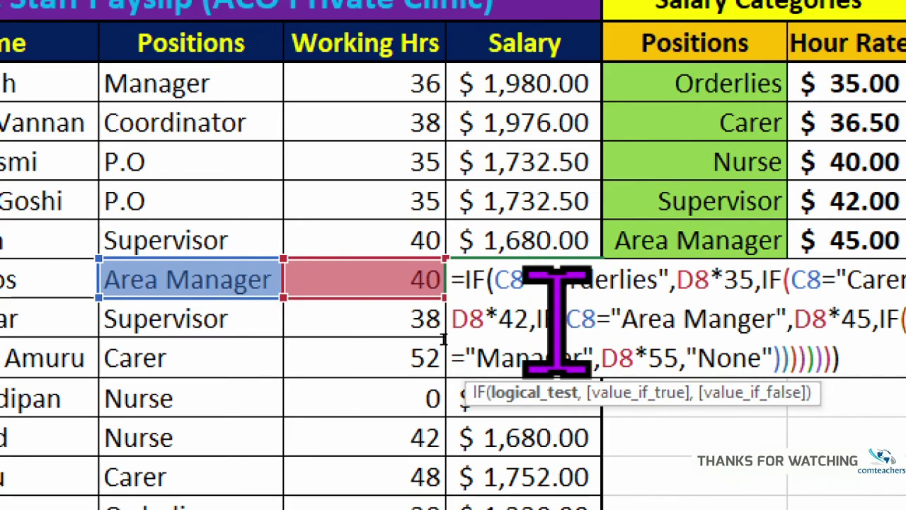
left_click_drag(543, 319, 832, 326)
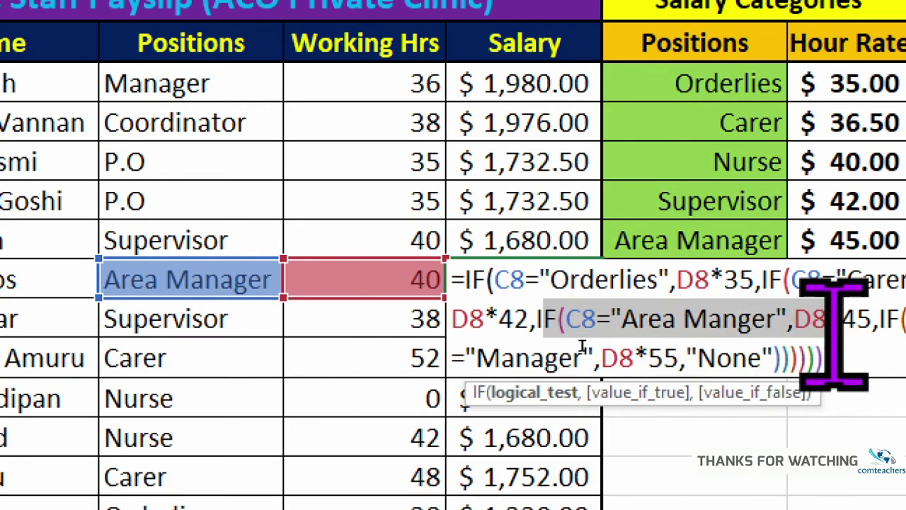
left_click(740, 319)
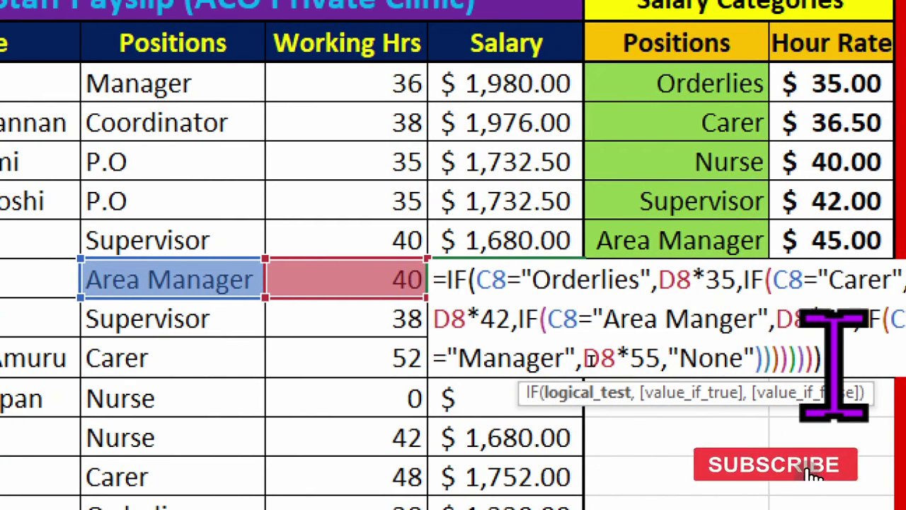
type("a")
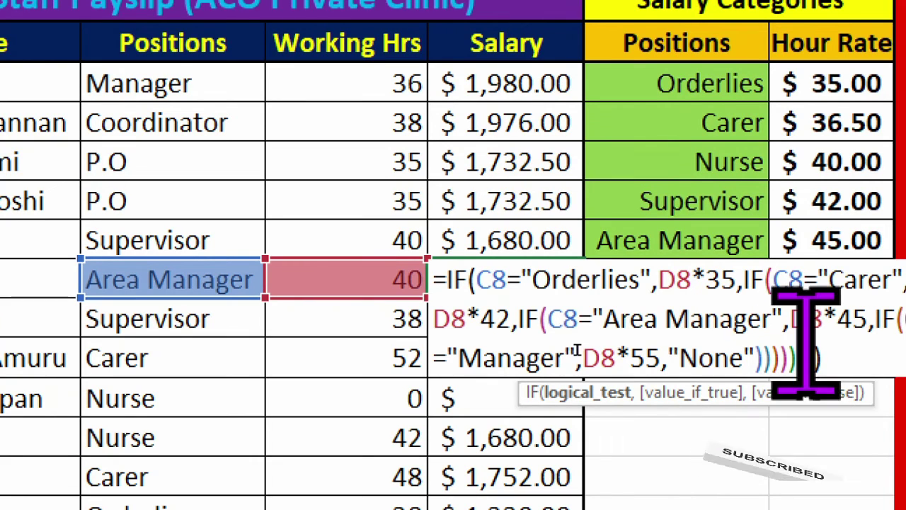
left_click(854, 352)
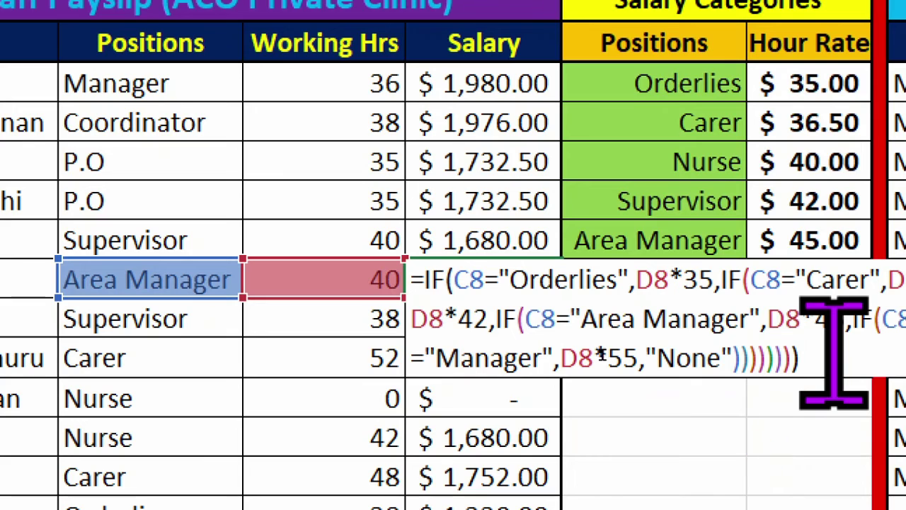
key("Return")
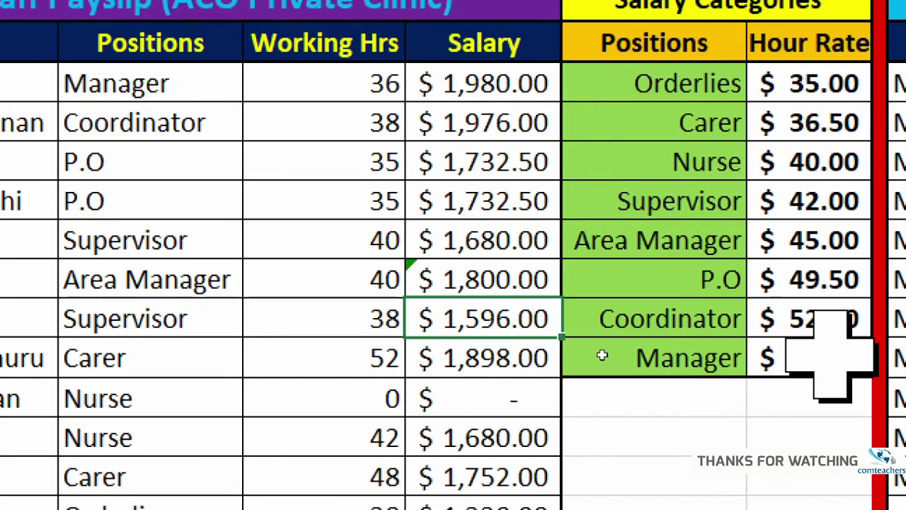
left_click(463, 268)
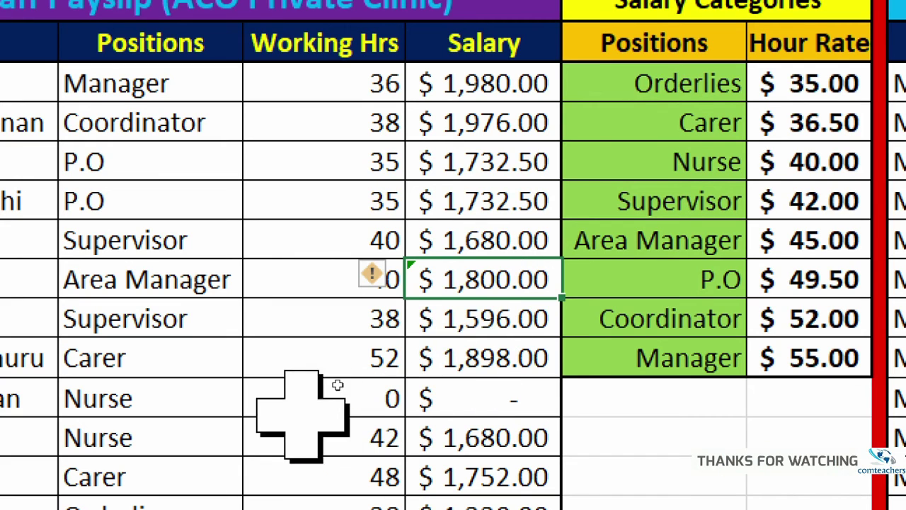
left_click(357, 400)
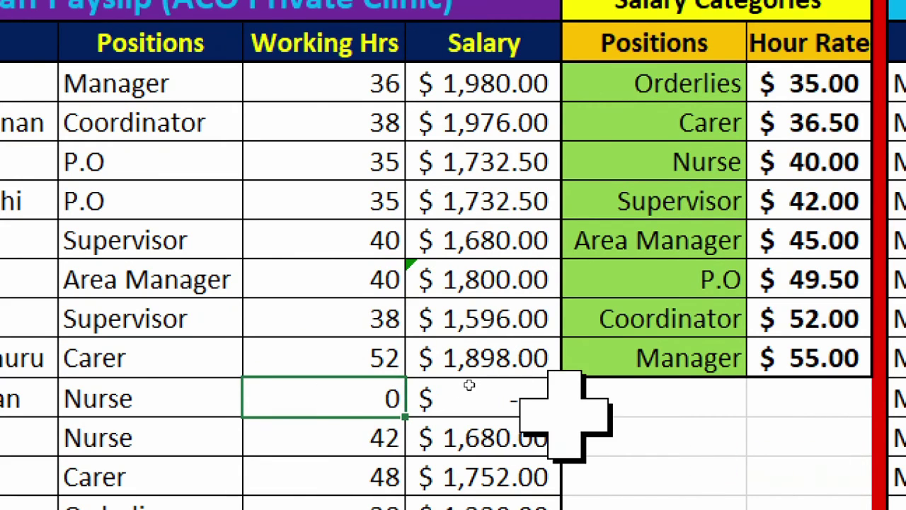